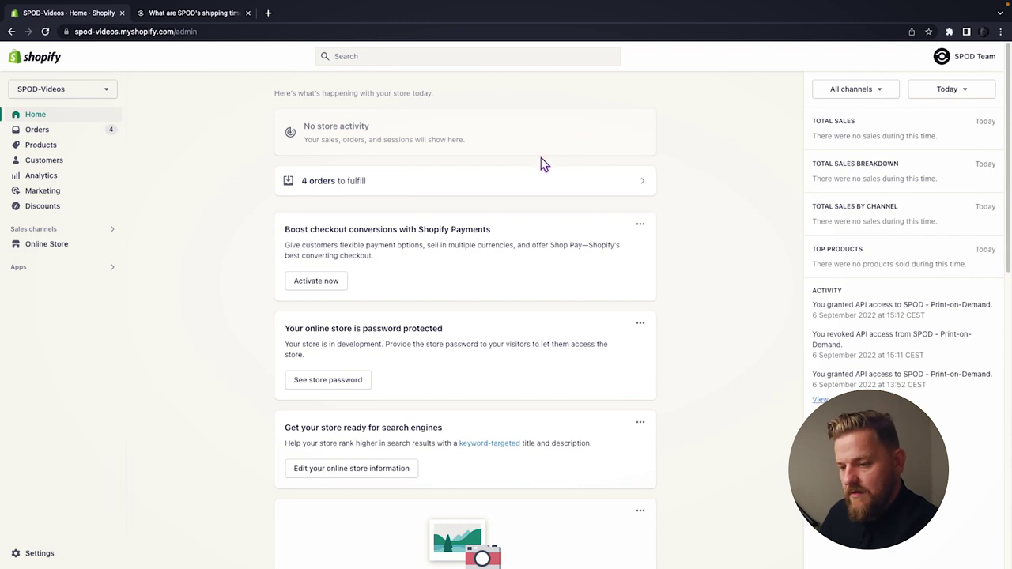
Step: Open Settings to show the SPOD-Videos store details page
{"action": "left_click", "coordinate": [29, 557]}
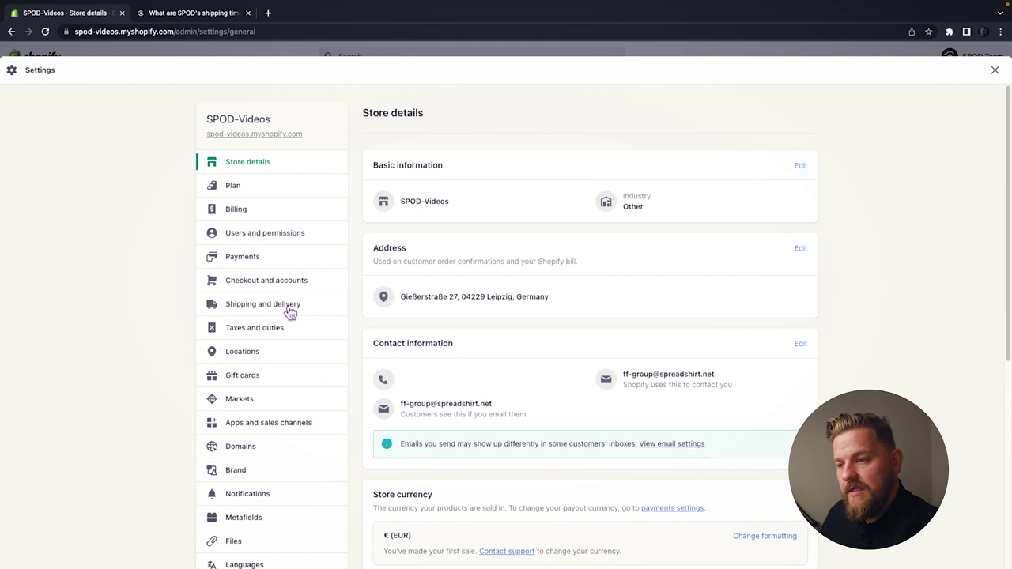
Step: Go to the Shipping and delivery settings page
{"action": "left_click", "coordinate": [212, 304]}
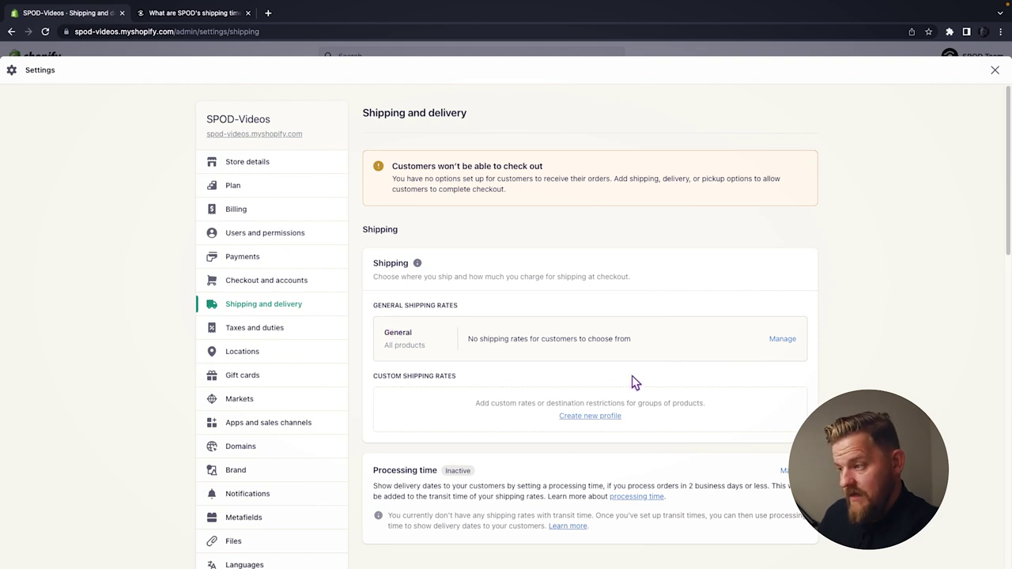
Step: Manage the General shipping profile and scroll to its empty Shipping to section
{"action": "left_click", "coordinate": [780, 342]}
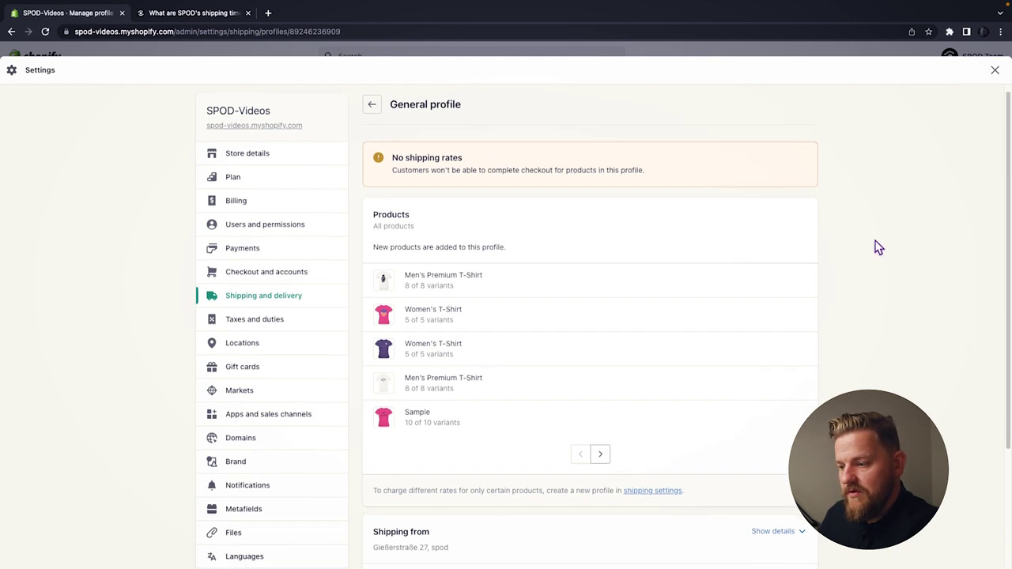
{"action": "scroll", "coordinate": [878, 247], "scroll_direction": "down", "scroll_amount": 1}
{"action": "scroll", "coordinate": [878, 248], "scroll_direction": "down", "scroll_amount": 3}
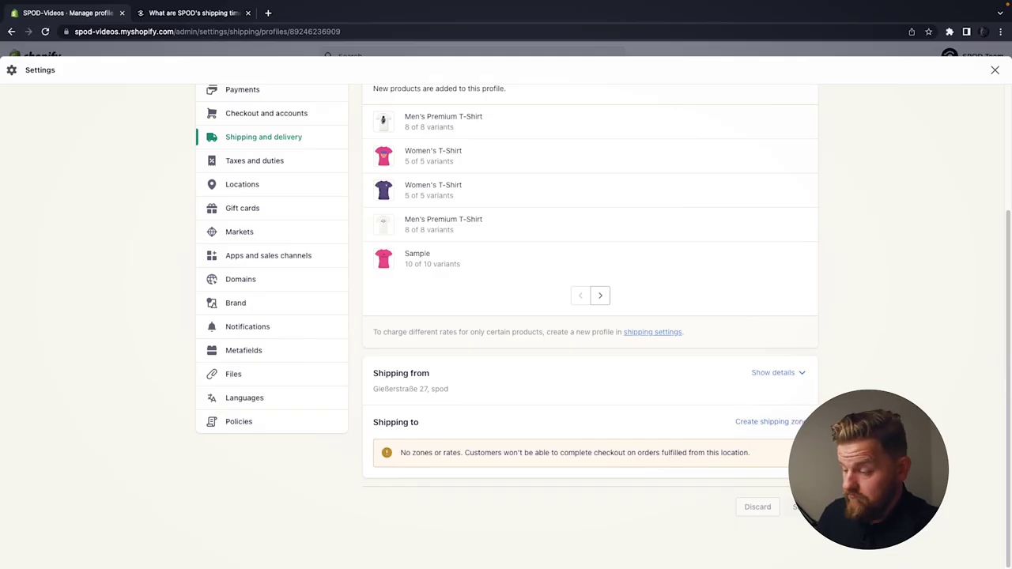
Step: Create a shipping zone named 'Germany' that includes the country Germany
{"action": "left_click", "coordinate": [771, 428]}
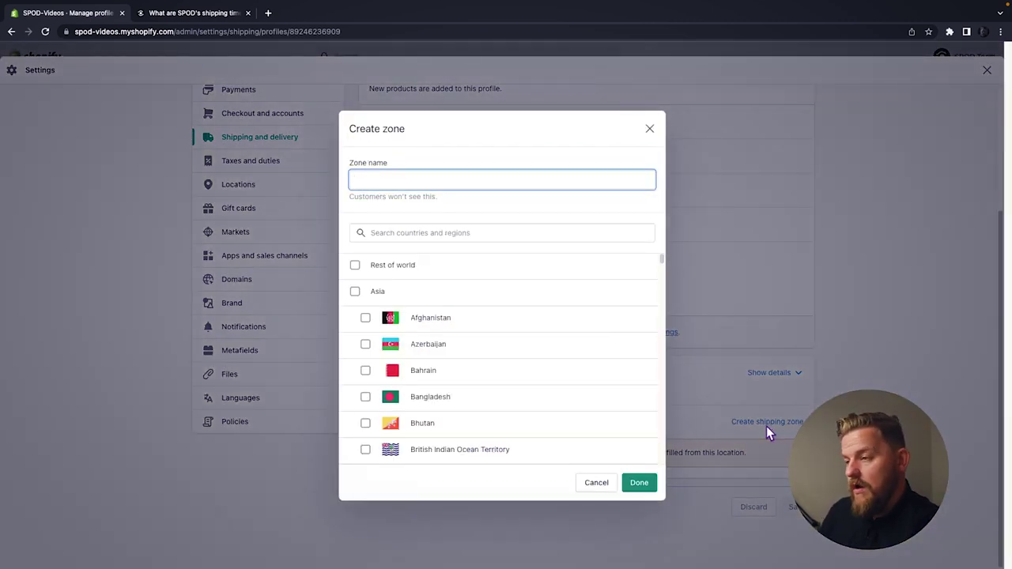
{"action": "type", "text": "Ge"}
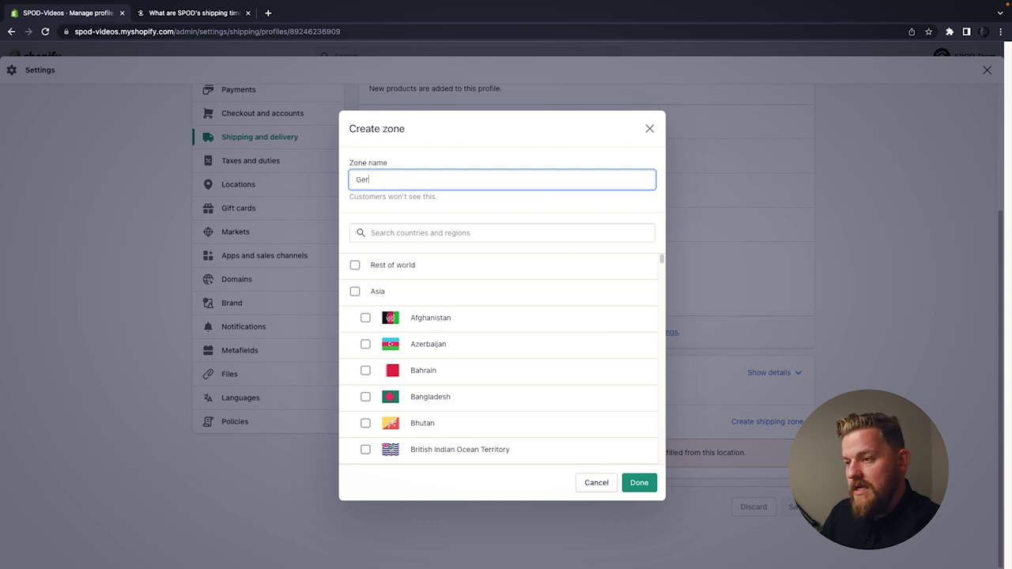
{"action": "type", "text": "rmany"}
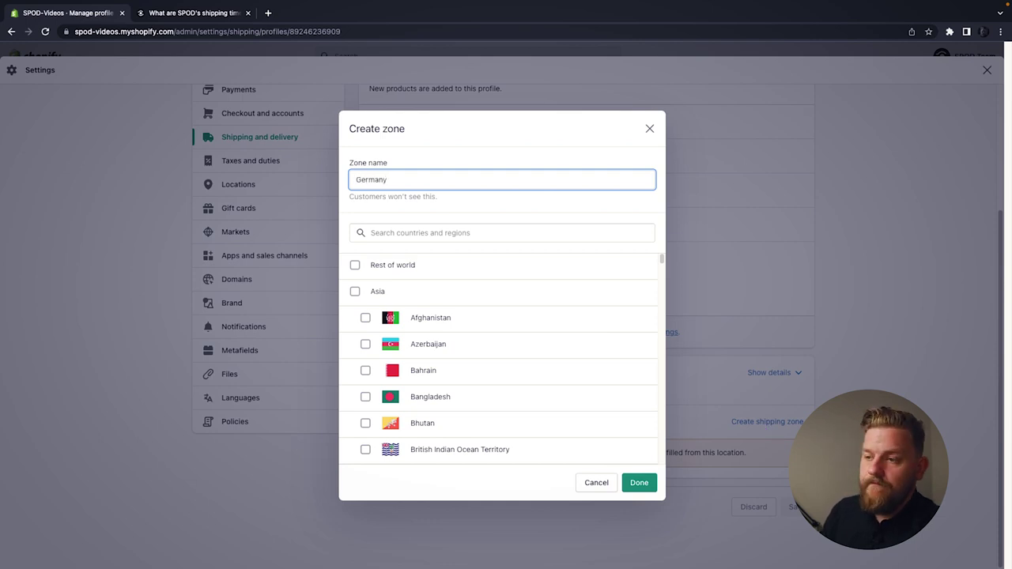
{"action": "key", "text": "Tab"}
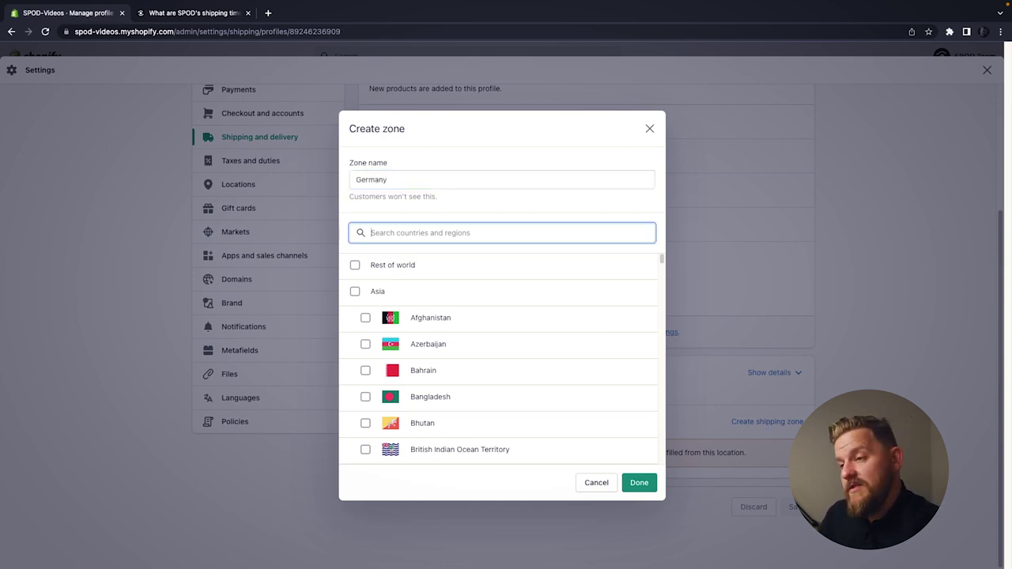
{"action": "type", "text": "G"}
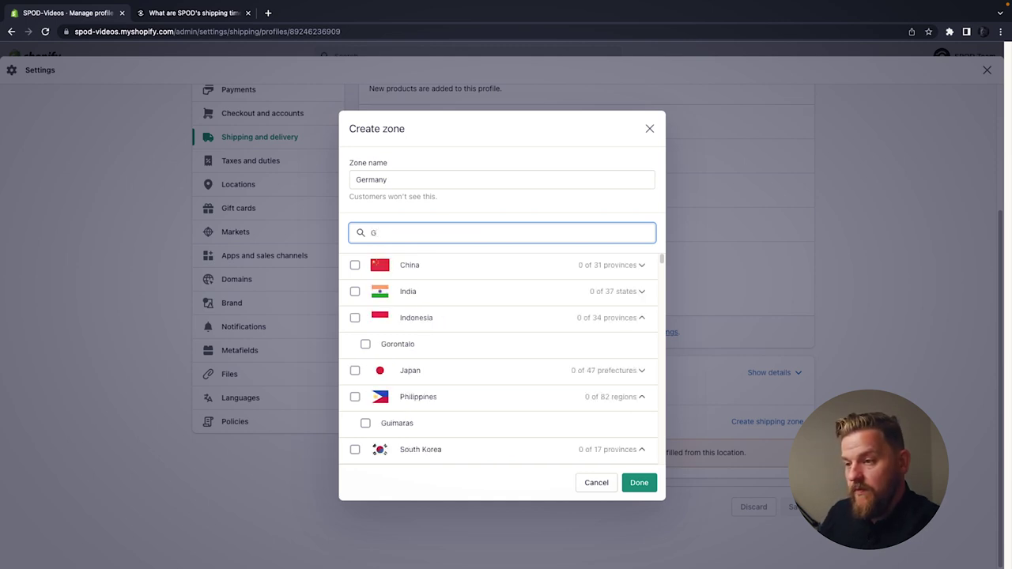
{"action": "type", "text": "er"}
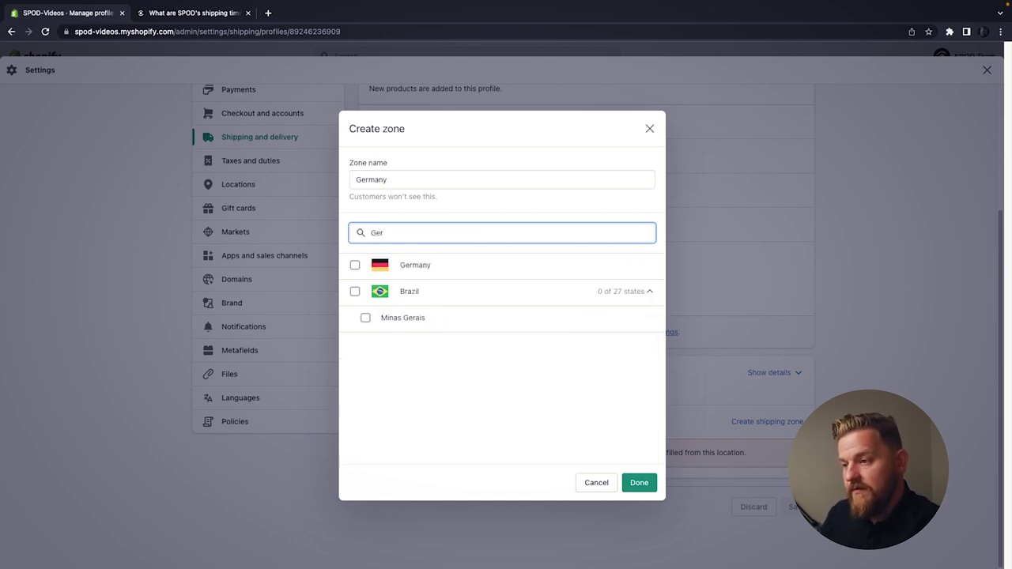
{"action": "left_click", "coordinate": [354, 268]}
{"action": "left_click", "coordinate": [639, 483]}
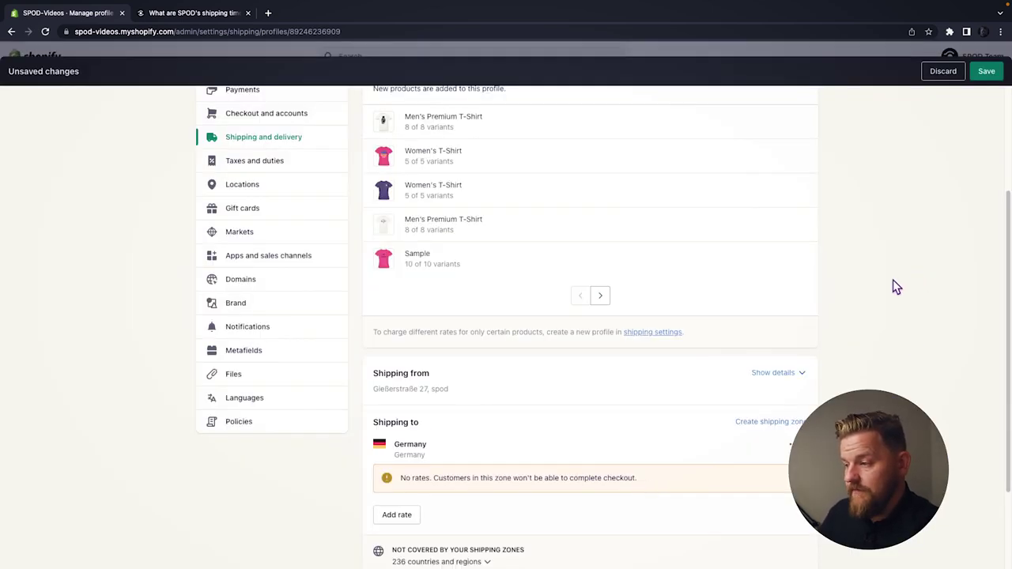
{"action": "scroll", "coordinate": [897, 287], "scroll_direction": "down", "scroll_amount": 1}
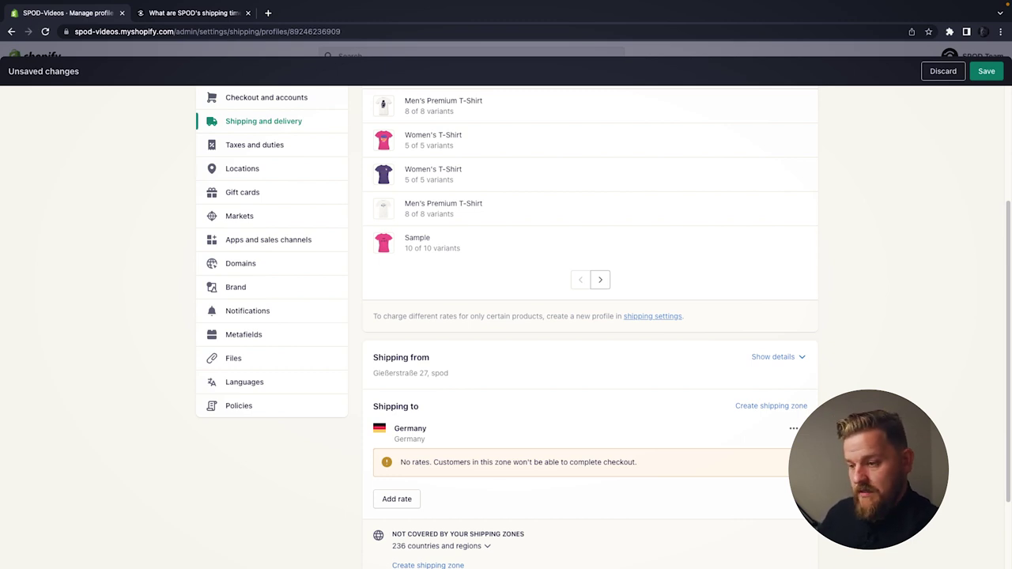
{"action": "scroll", "coordinate": [880, 318], "scroll_direction": "down", "scroll_amount": 2}
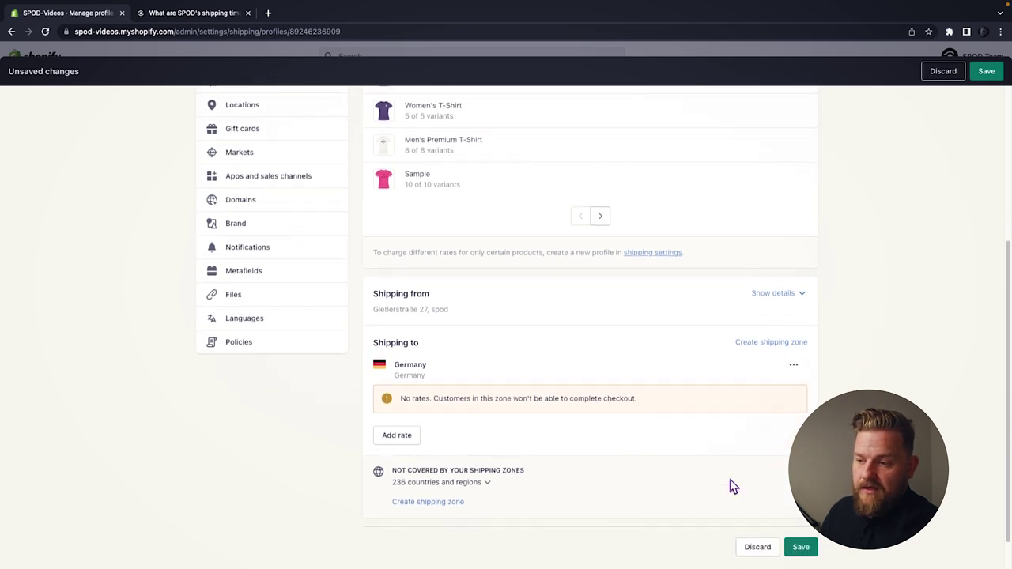
{"action": "left_click_drag", "start_coordinate": [557, 475], "coordinate": [390, 467]}
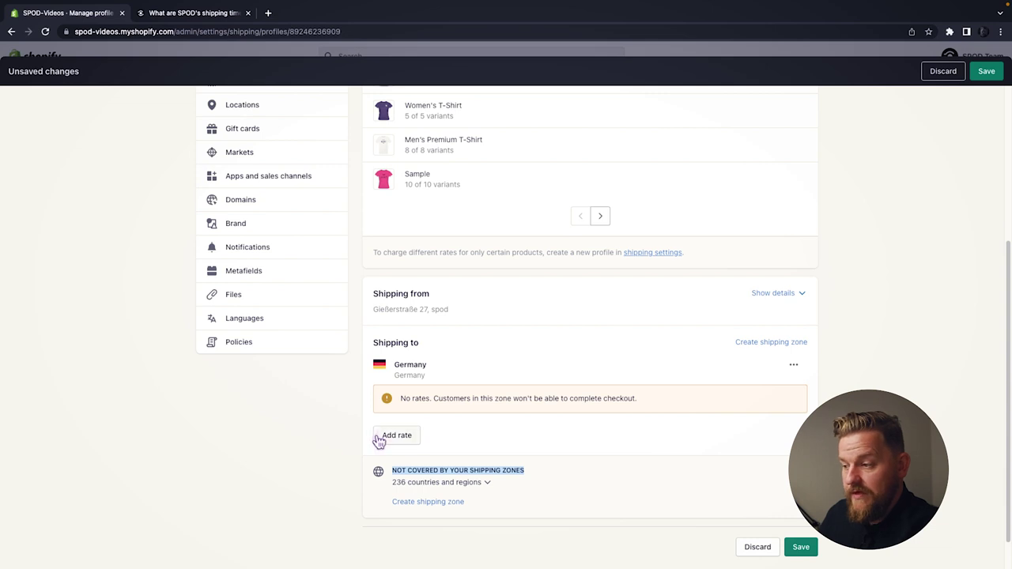
Step: Start a new rate for the Germany zone and view SPOD's standard shipping cost tiers
{"action": "left_click", "coordinate": [537, 495]}
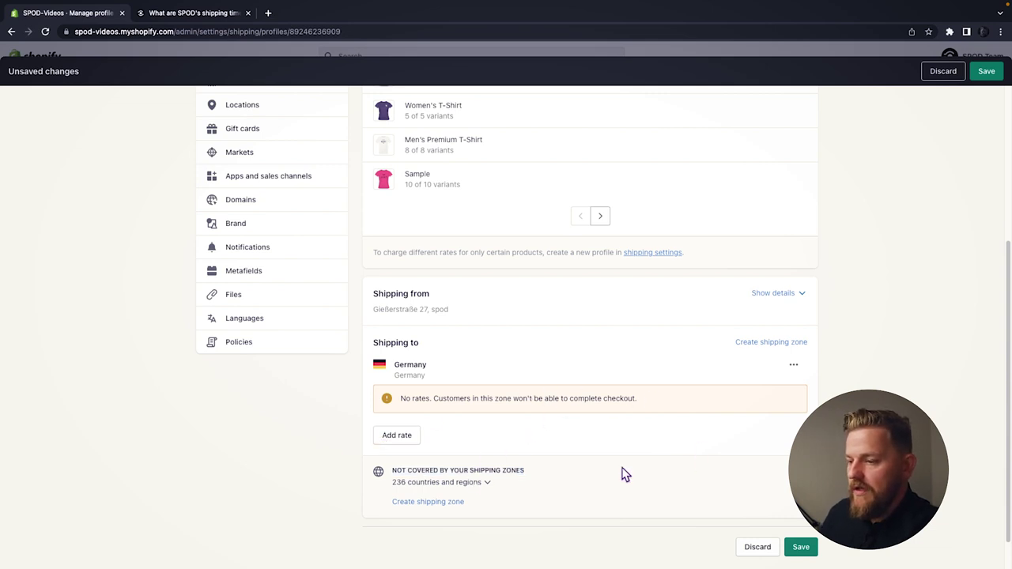
{"action": "left_click", "coordinate": [400, 441]}
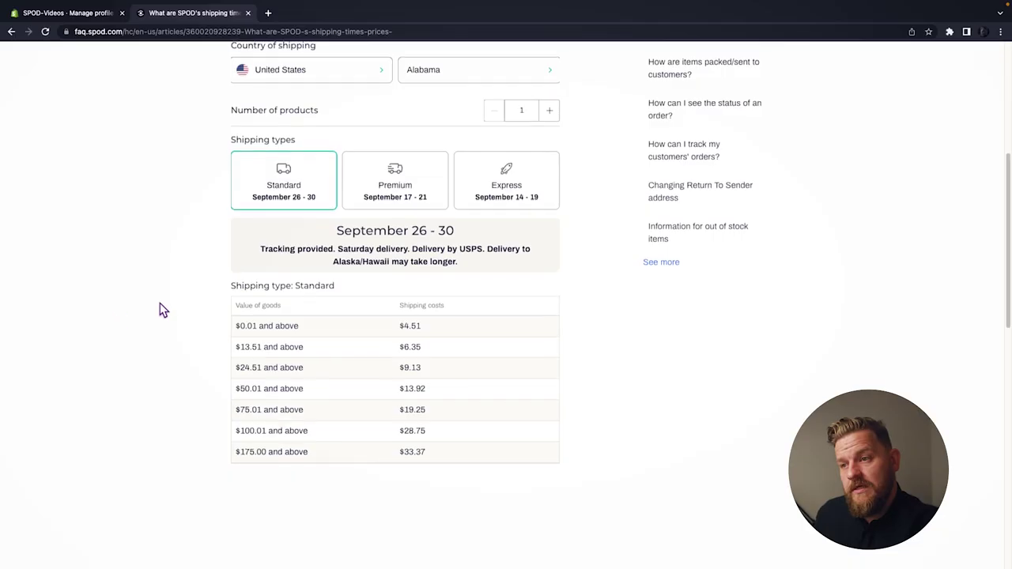
{"action": "scroll", "coordinate": [162, 310], "scroll_direction": "up", "scroll_amount": 1}
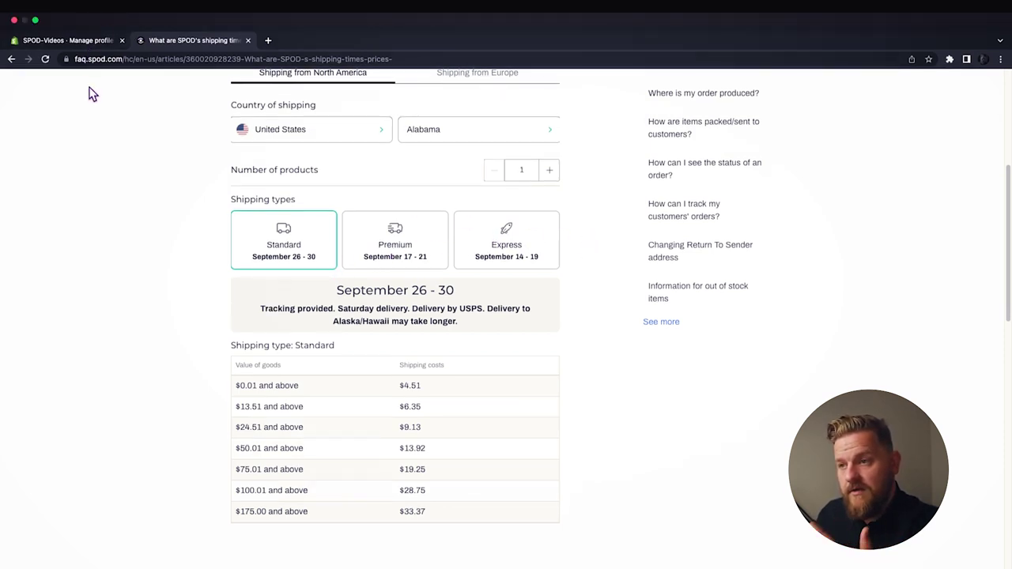
Step: Enter 'Standard Shipping' as the rate name, then go back to the SPOD cost reference
{"action": "left_click", "coordinate": [71, 41]}
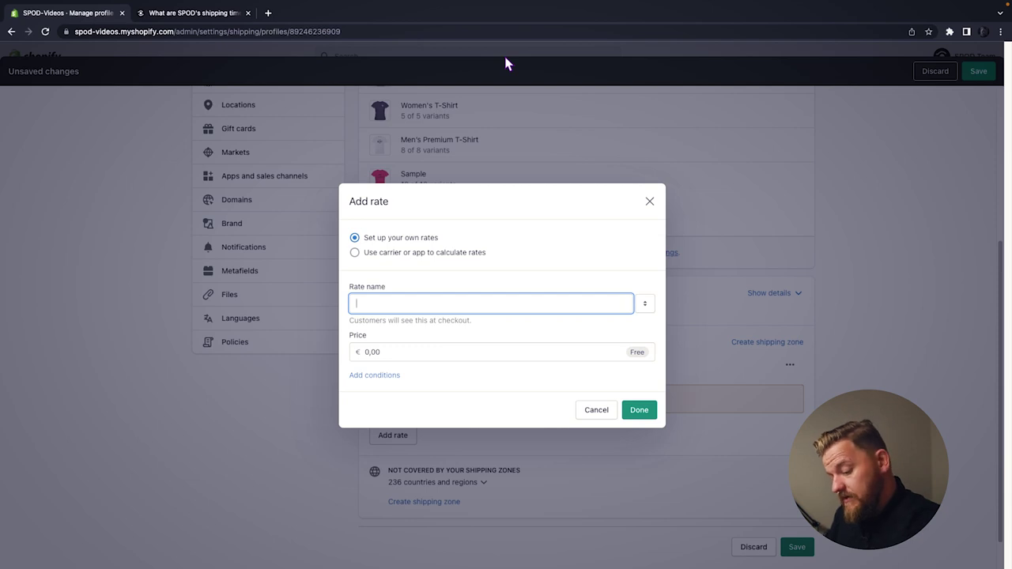
{"action": "type", "text": "Standard Shipping"}
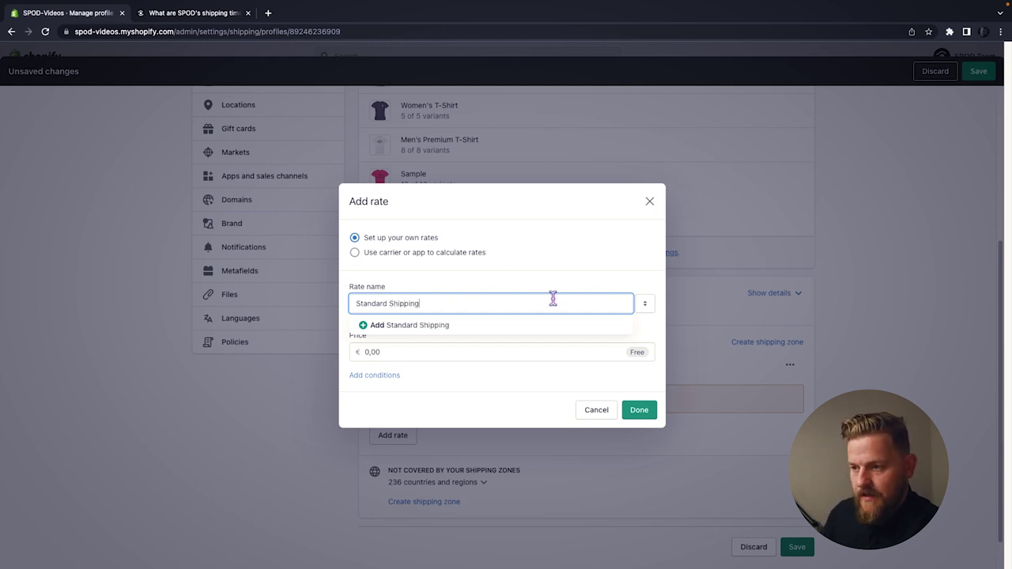
{"action": "left_click", "coordinate": [575, 281]}
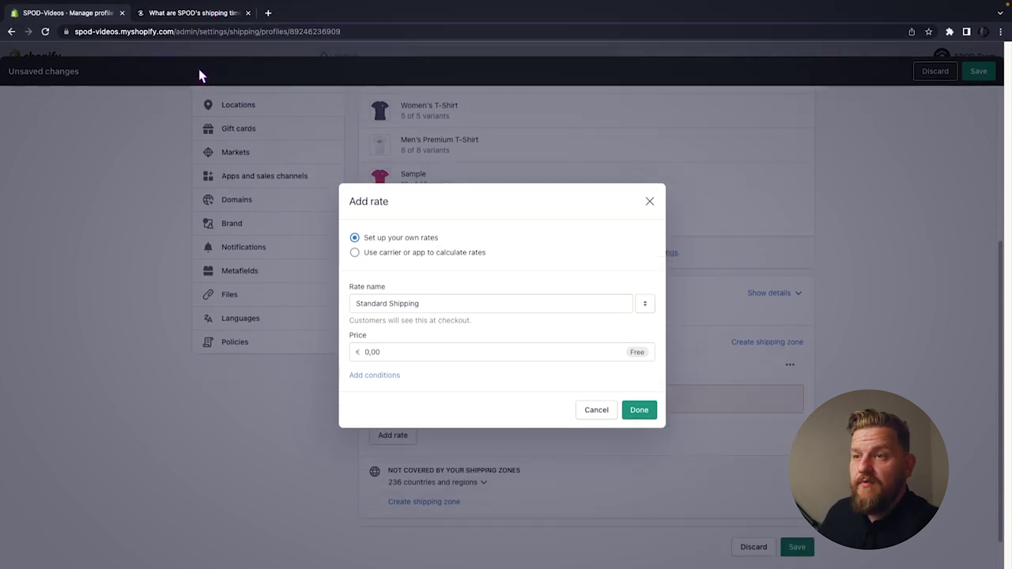
{"action": "left_click", "coordinate": [162, 13]}
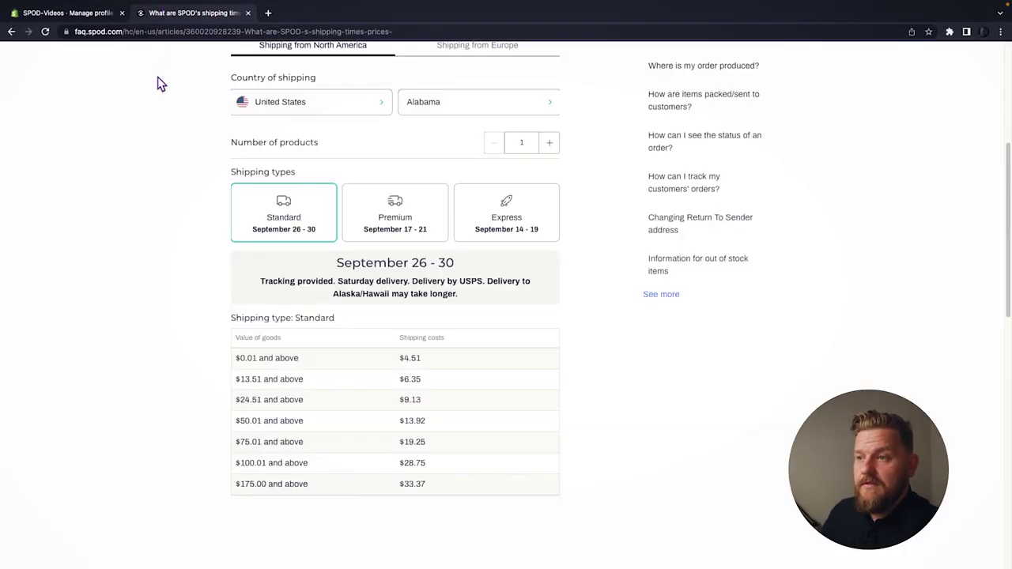
Step: Set SPOD's country of delivery to Germany and scroll to the Standard delivery costs
{"action": "scroll", "coordinate": [170, 158], "scroll_direction": "up", "scroll_amount": 4}
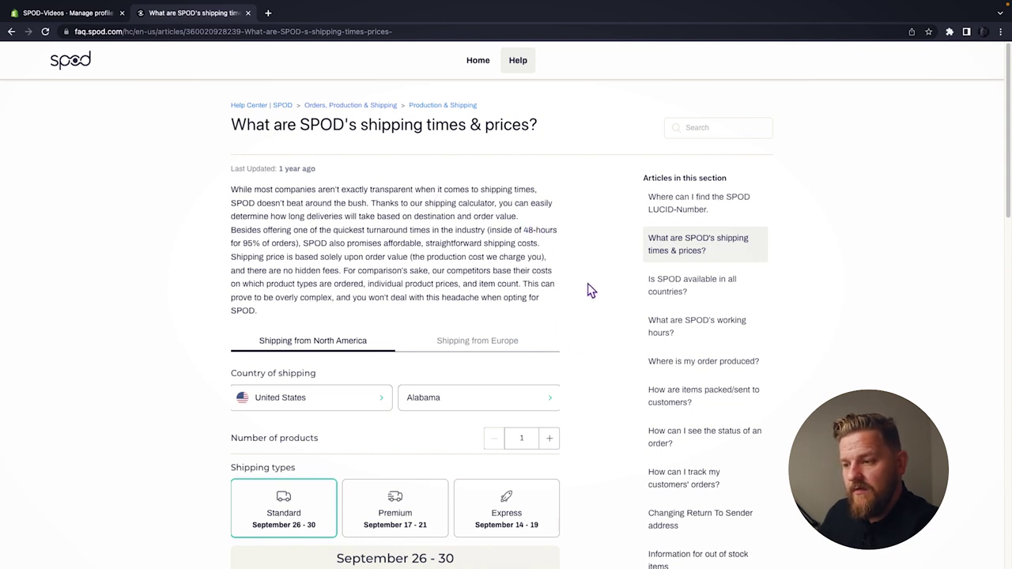
{"action": "scroll", "coordinate": [589, 289], "scroll_direction": "down", "scroll_amount": 3}
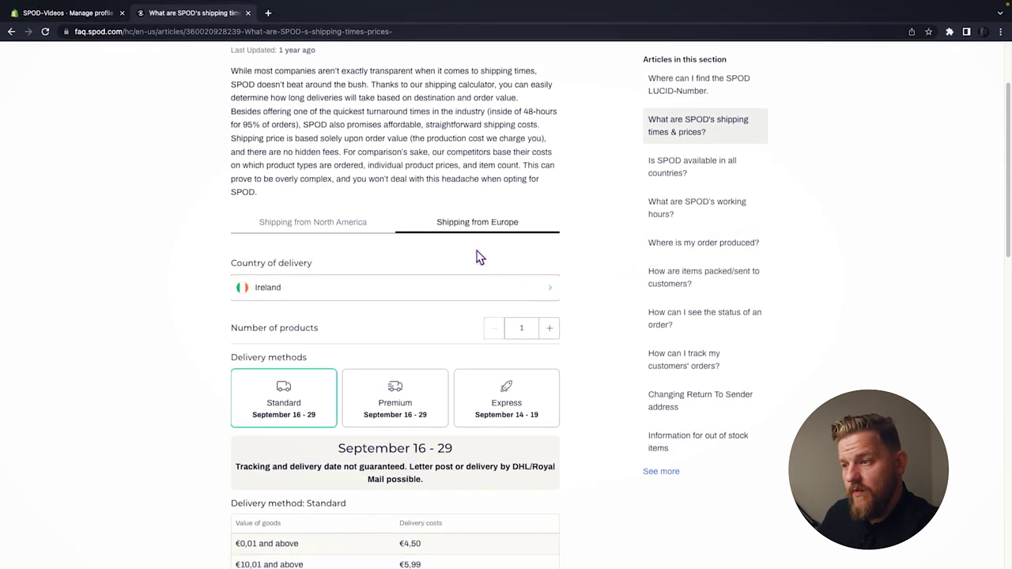
{"action": "left_click", "coordinate": [461, 289]}
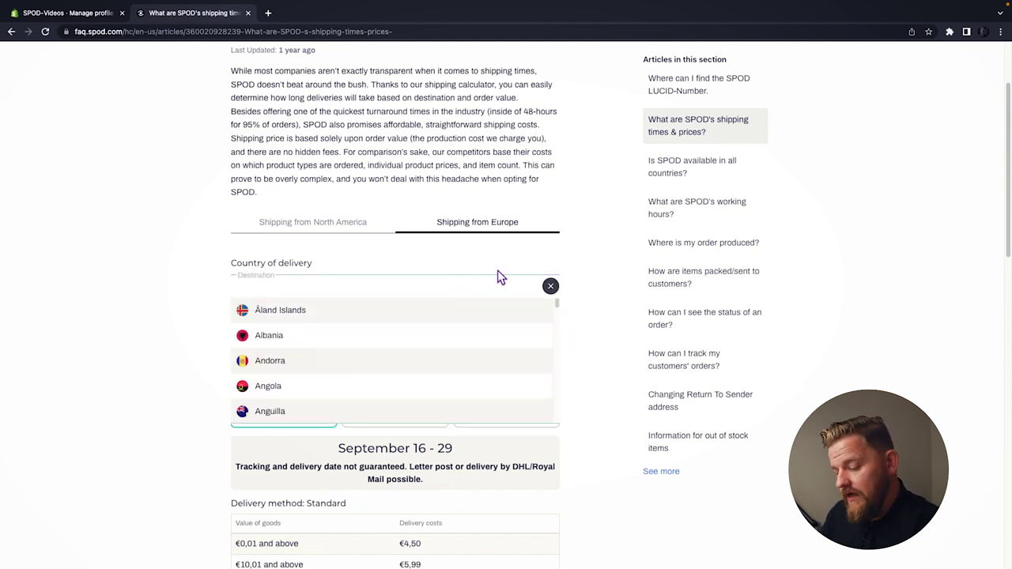
{"action": "type", "text": "ger"}
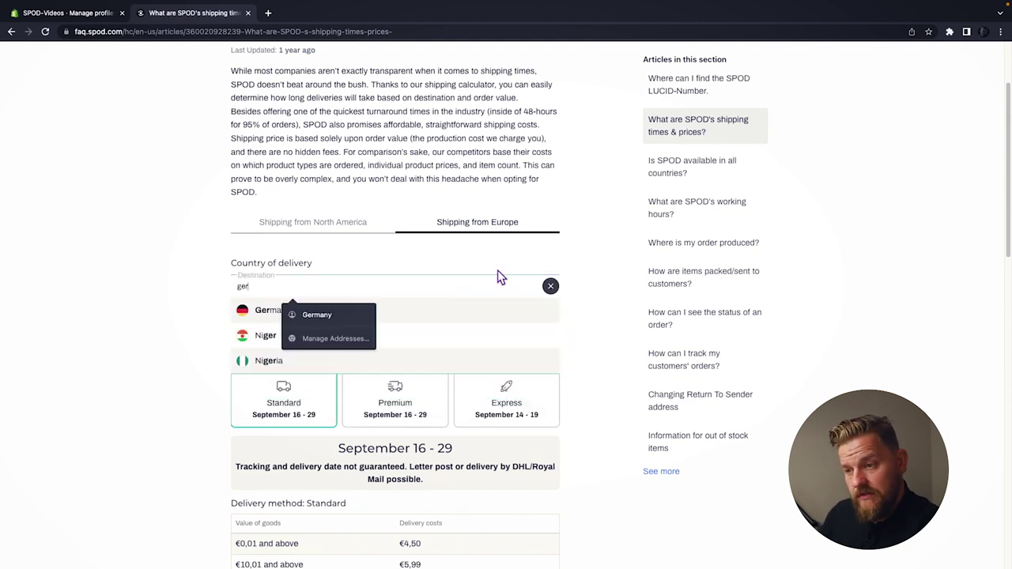
{"action": "left_click", "coordinate": [264, 321]}
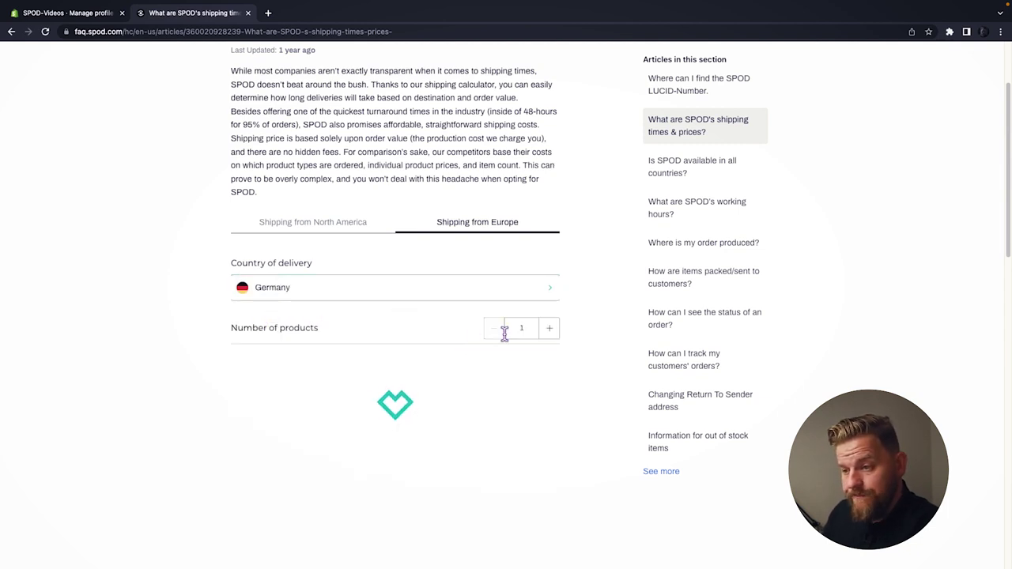
{"action": "scroll", "coordinate": [586, 360], "scroll_direction": "down", "scroll_amount": 3}
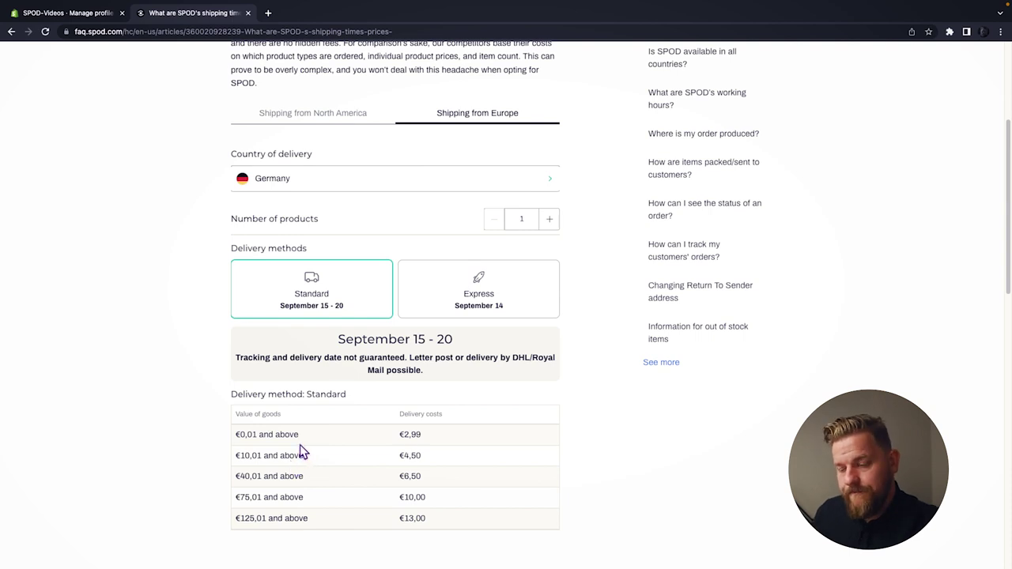
{"action": "scroll", "coordinate": [316, 446], "scroll_direction": "down", "scroll_amount": 1}
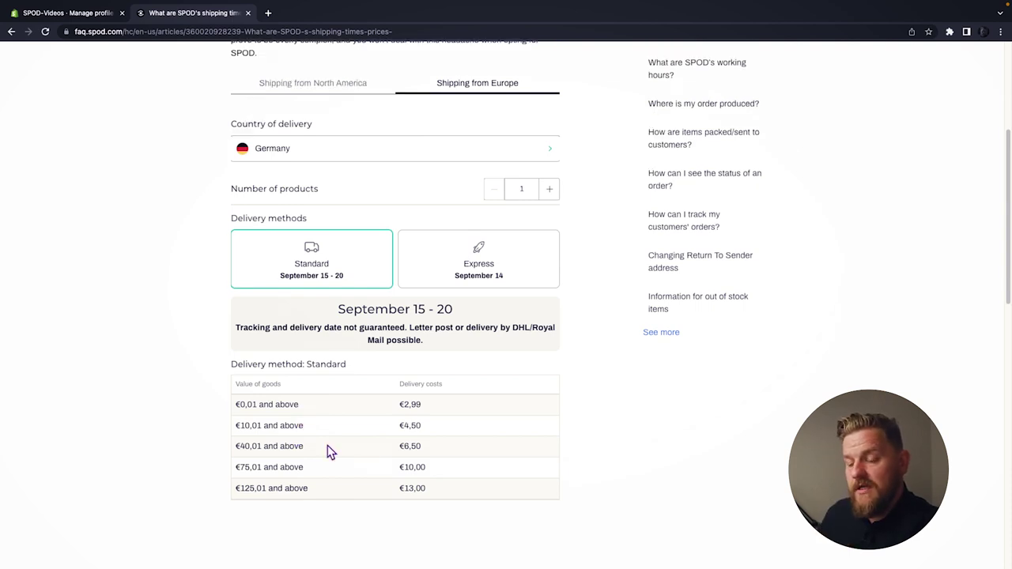
Step: Check the €0,01 and €10,01 tier thresholds and the €2,99 base price
{"action": "mouse_move", "coordinate": [233, 407]}
{"action": "left_mouse_down"}
{"action": "mouse_move", "coordinate": [436, 414]}
{"action": "mouse_move", "coordinate": [407, 402]}
{"action": "left_mouse_up"}
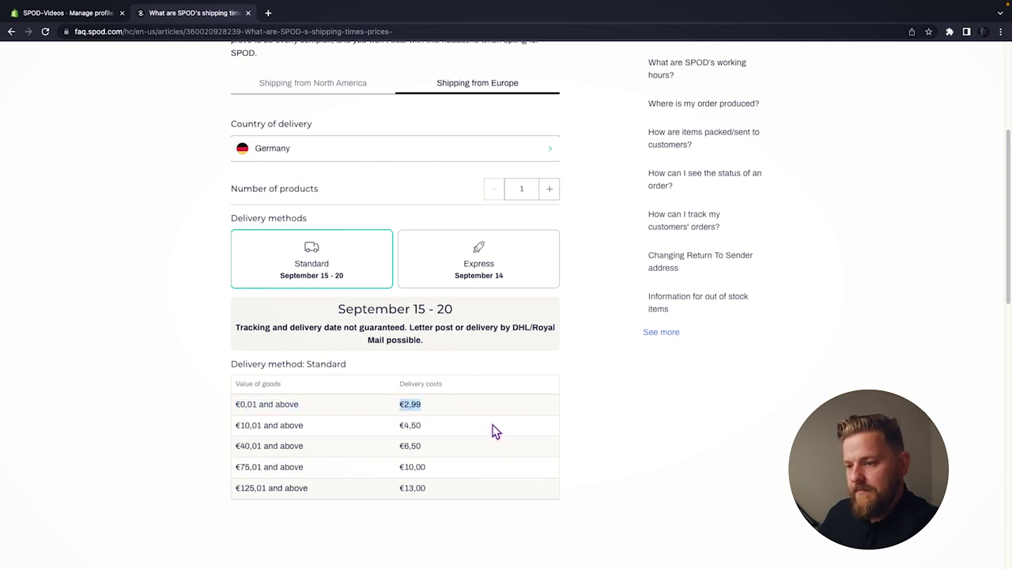
{"action": "left_click", "coordinate": [260, 404]}
{"action": "left_click_drag", "start_coordinate": [252, 404], "coordinate": [239, 406]}
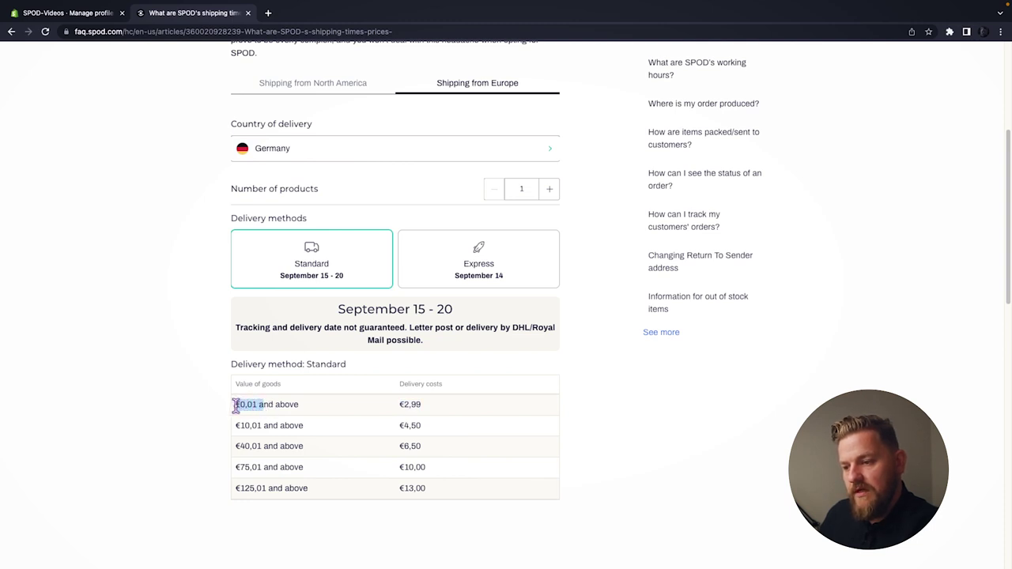
{"action": "left_click_drag", "start_coordinate": [236, 427], "coordinate": [270, 426]}
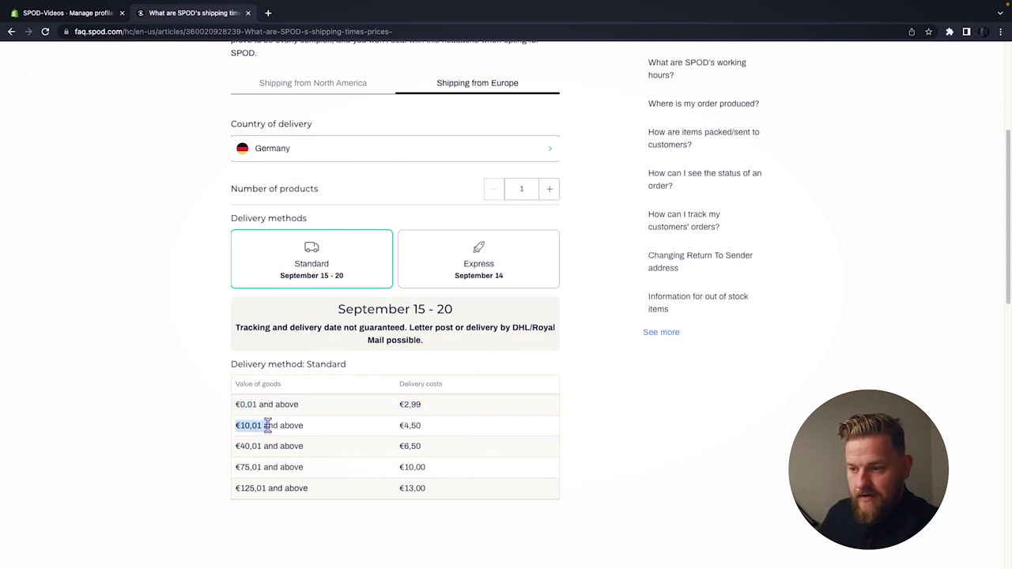
{"action": "left_click_drag", "start_coordinate": [422, 405], "coordinate": [408, 404]}
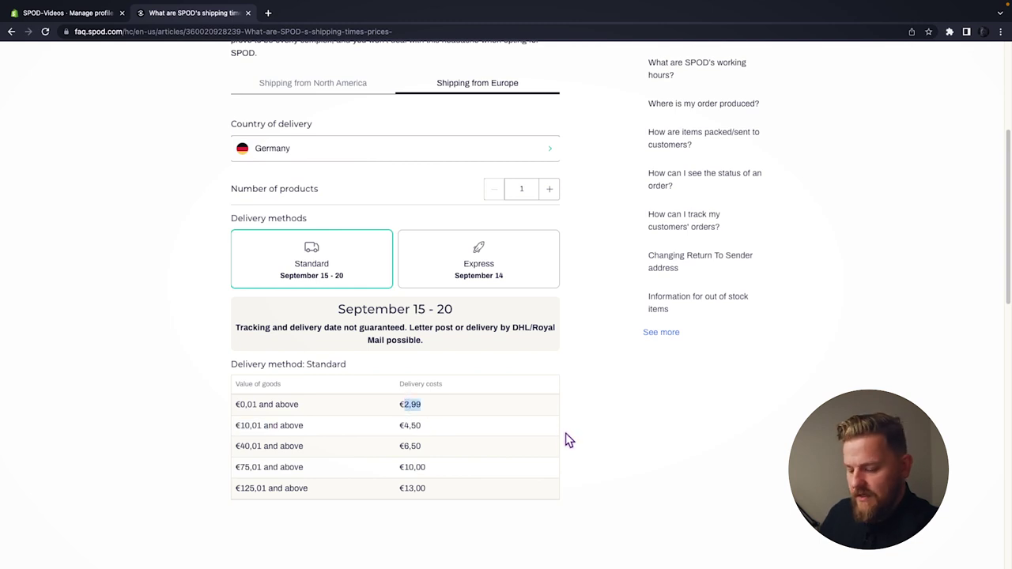
{"action": "left_click", "coordinate": [47, 39]}
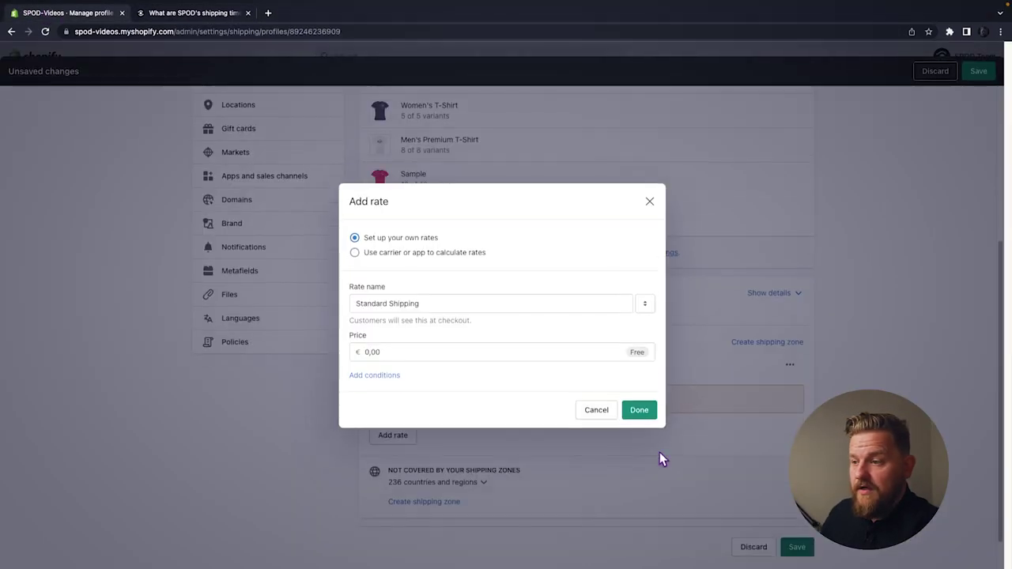
Step: Price Standard Shipping at €2,99 with an order-price condition of maximum €10
{"action": "type", "text": "2,99"}
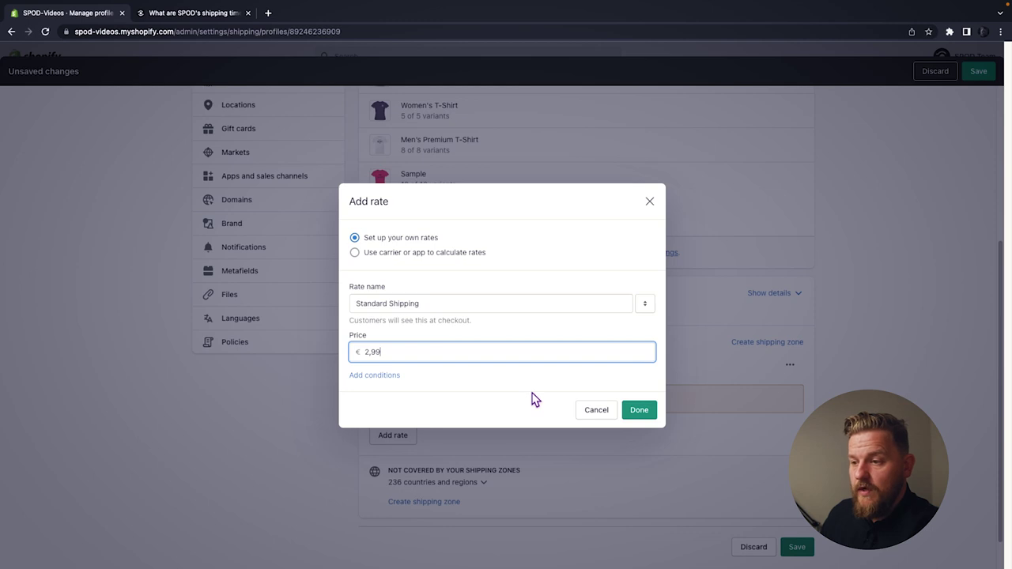
{"action": "left_click", "coordinate": [365, 379]}
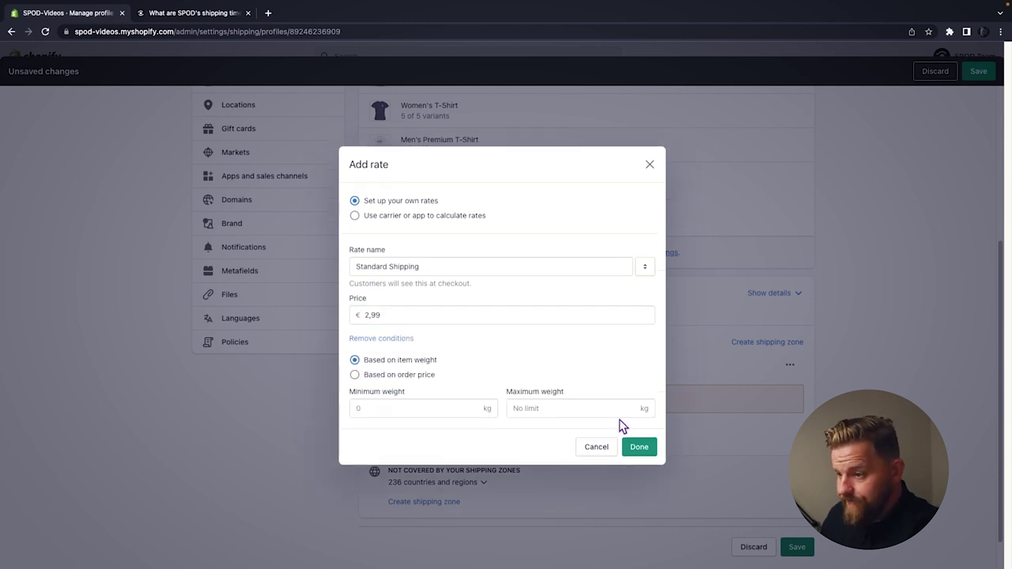
{"action": "left_click", "coordinate": [426, 378]}
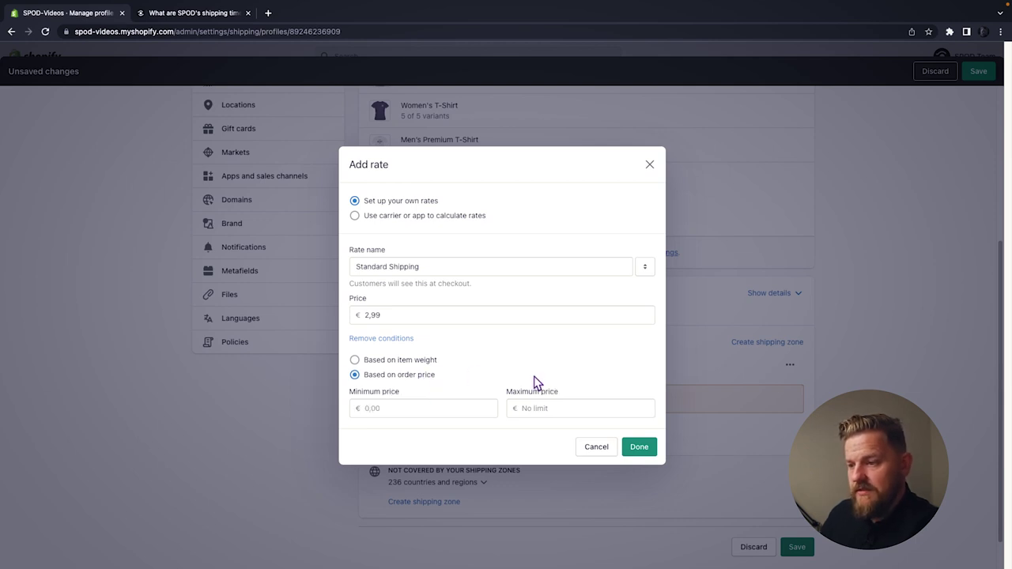
{"action": "left_click", "coordinate": [397, 409]}
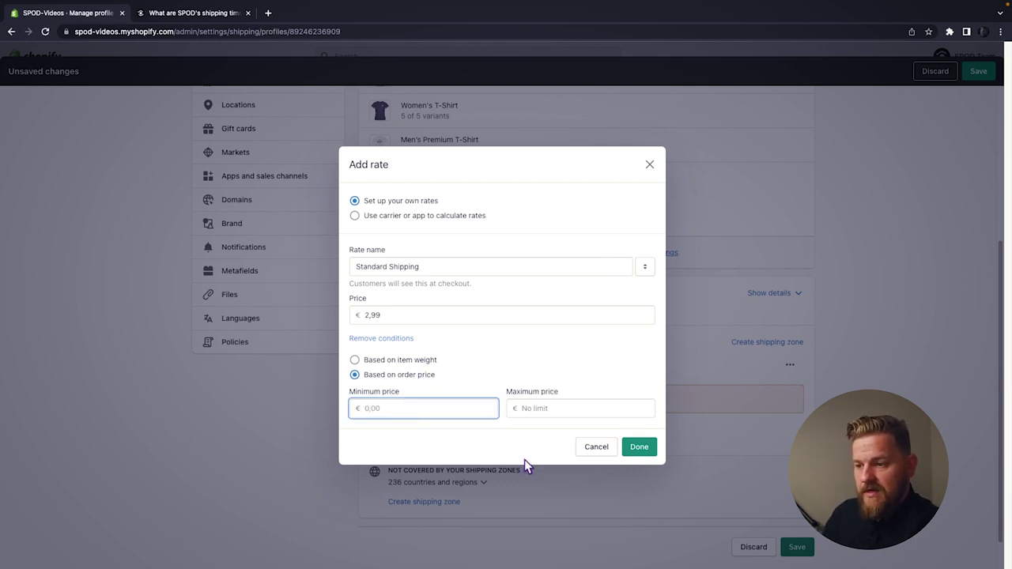
{"action": "left_click", "coordinate": [548, 408]}
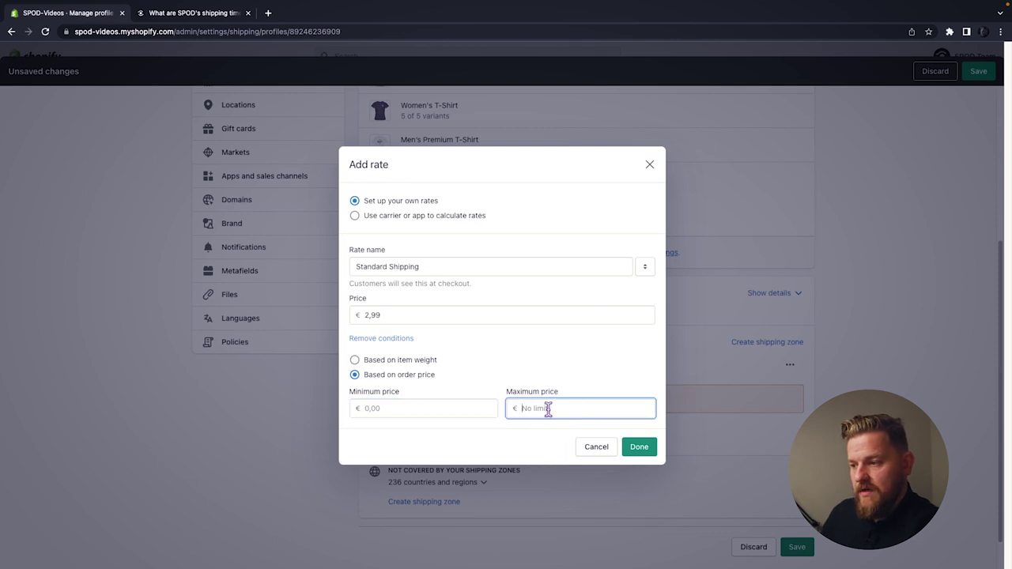
{"action": "type", "text": "10"}
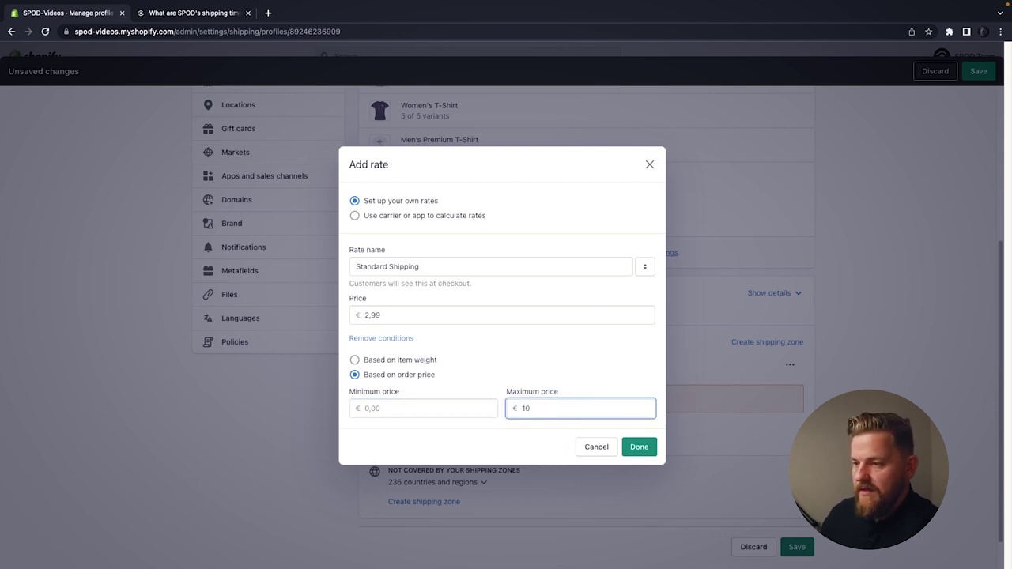
{"action": "left_click", "coordinate": [639, 449]}
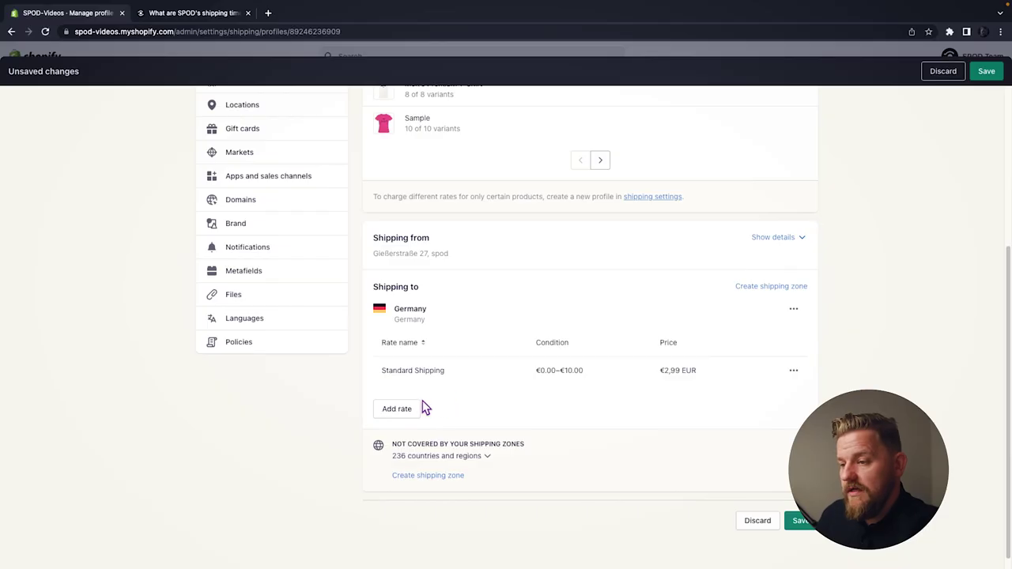
Step: Add another Germany rate named Standard Shipping
{"action": "left_click", "coordinate": [410, 411]}
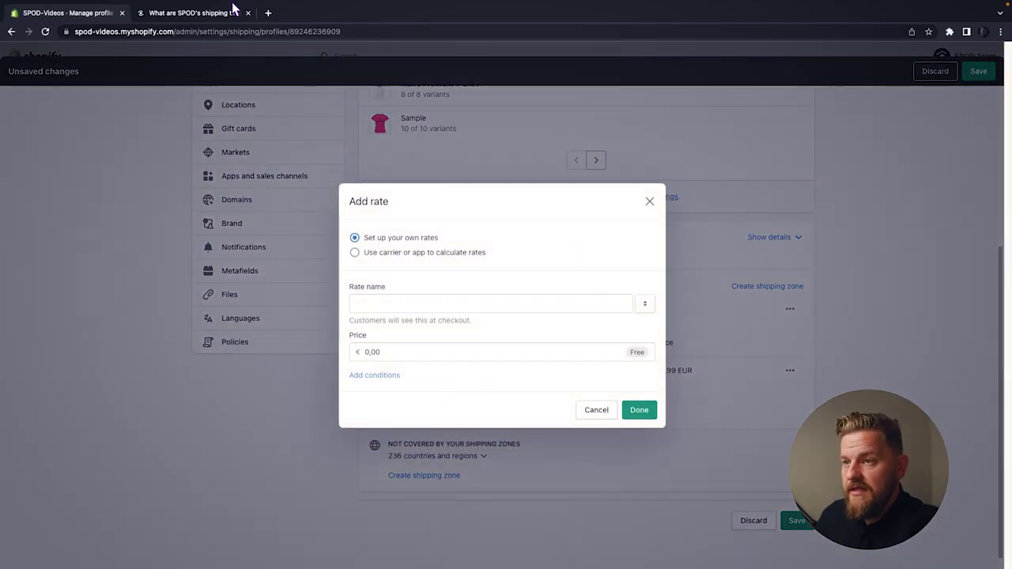
{"action": "left_click", "coordinate": [375, 304]}
{"action": "type", "text": "Standard Shipping"}
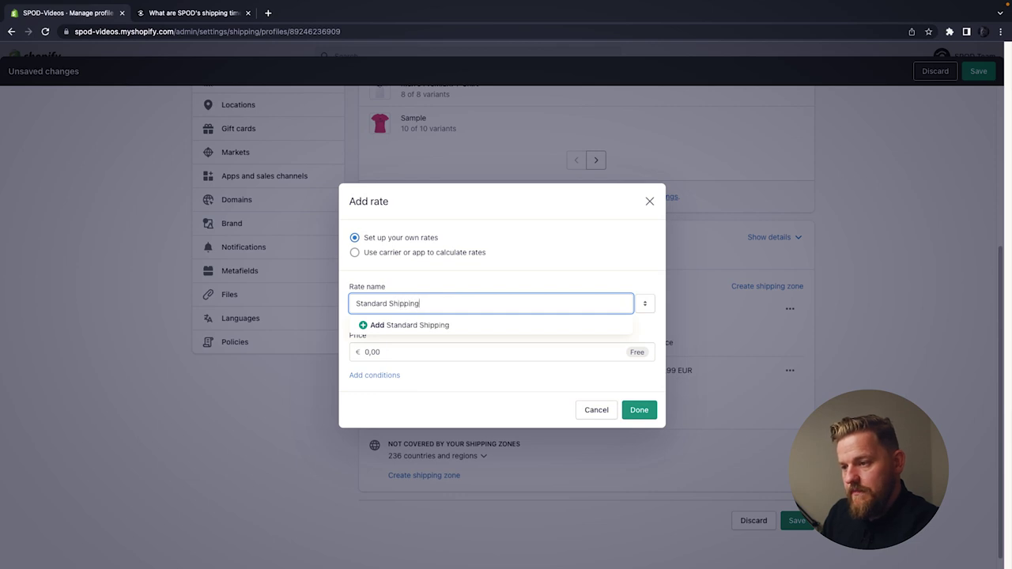
{"action": "key", "text": "Tab"}
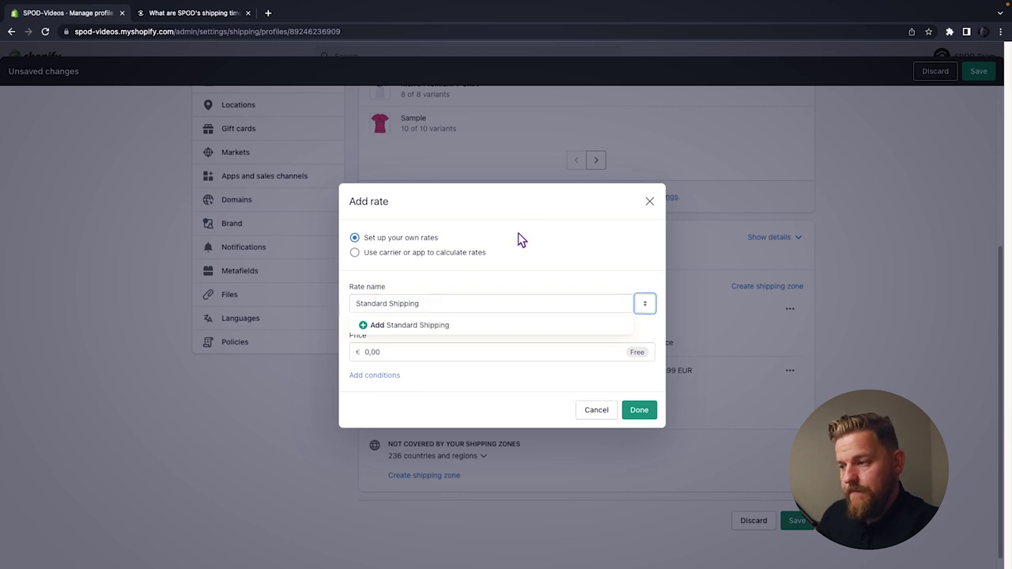
{"action": "left_click", "coordinate": [543, 252]}
{"action": "left_click", "coordinate": [455, 348]}
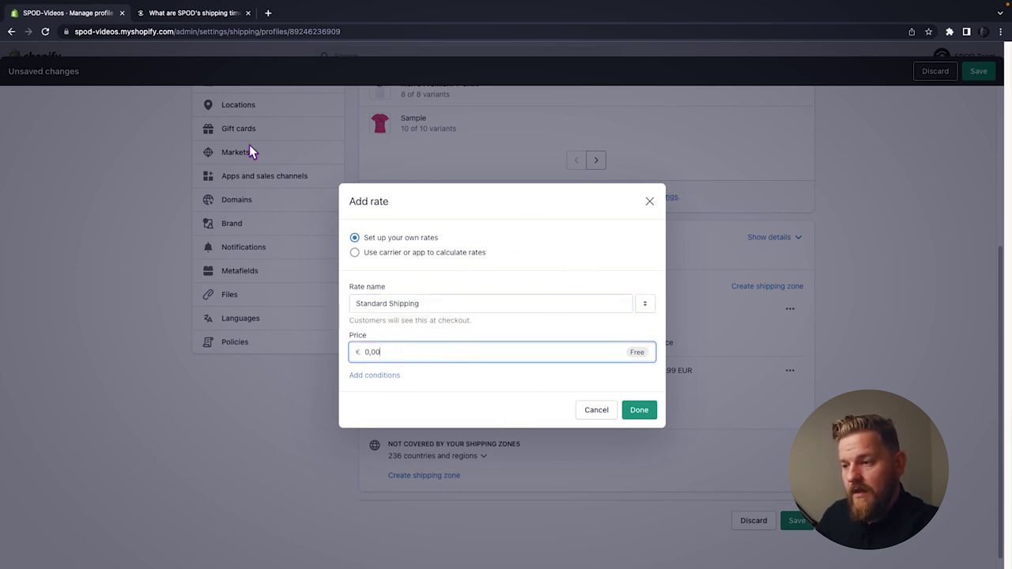
Step: Copy SPOD's €4,50 cost into the rate price and base its condition on order price
{"action": "left_click", "coordinate": [142, 12]}
{"action": "scroll", "coordinate": [475, 127], "scroll_direction": "down", "scroll_amount": 1}
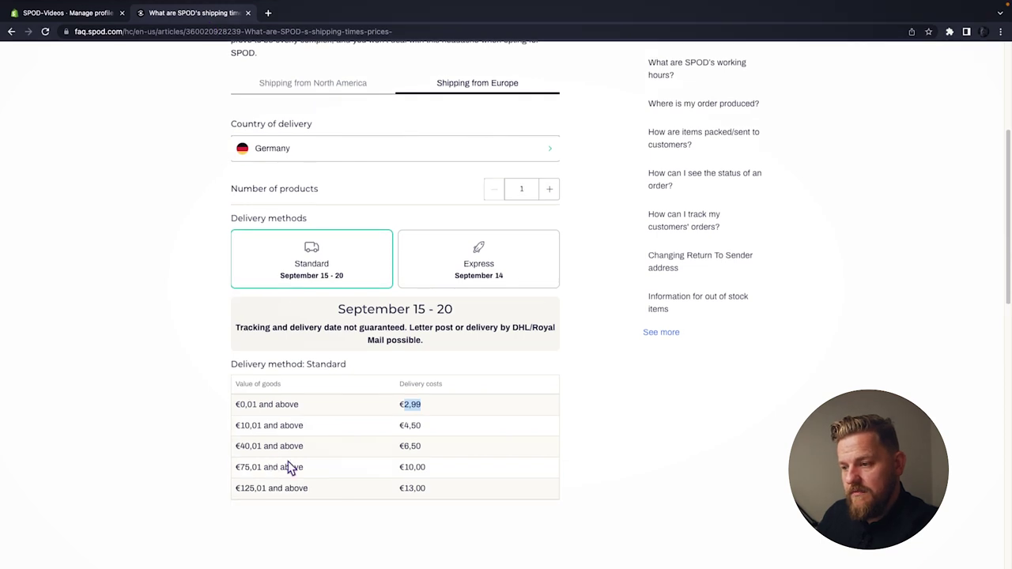
{"action": "double_click", "coordinate": [408, 425]}
{"action": "key", "text": "ctrl+c"}
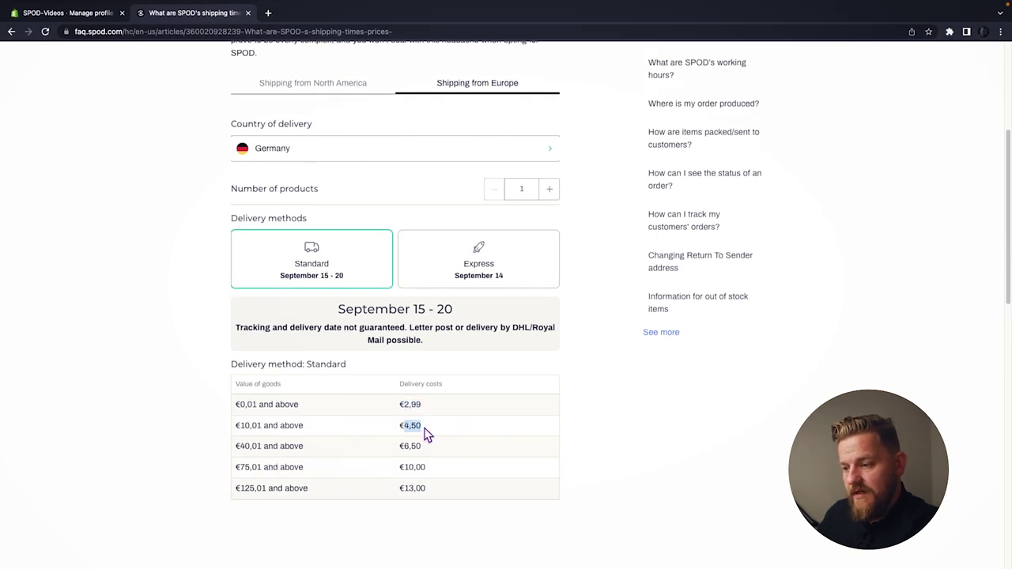
{"action": "left_click", "coordinate": [79, 14]}
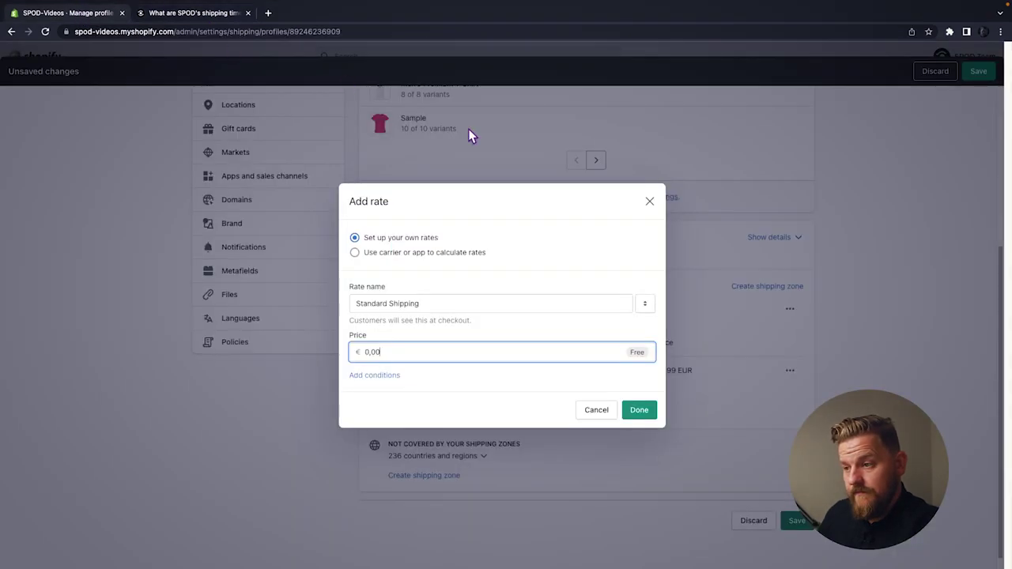
{"action": "double_click", "coordinate": [371, 352]}
{"action": "key", "text": "ctrl+v"}
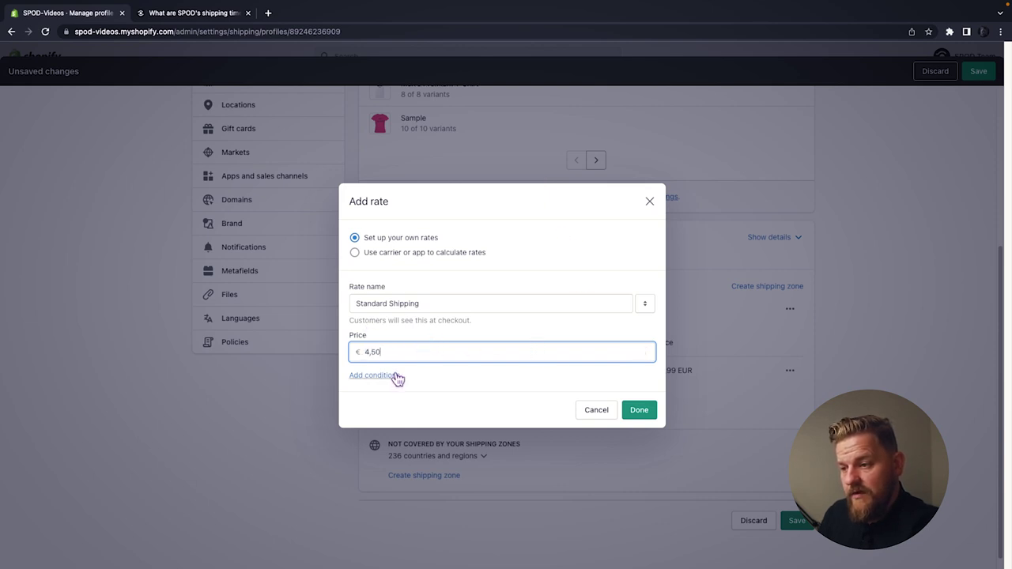
{"action": "left_click", "coordinate": [373, 375]}
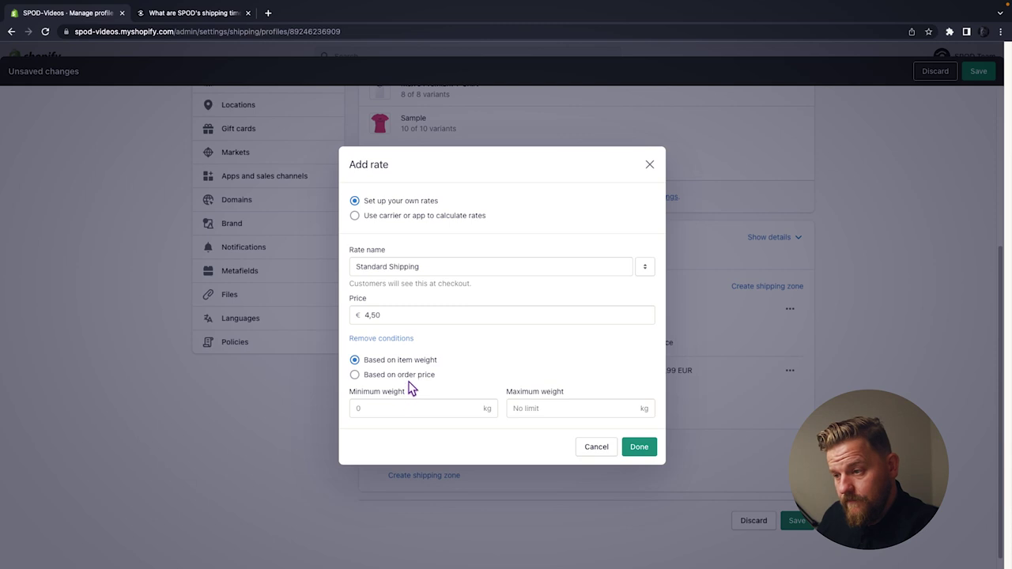
{"action": "left_click", "coordinate": [411, 381]}
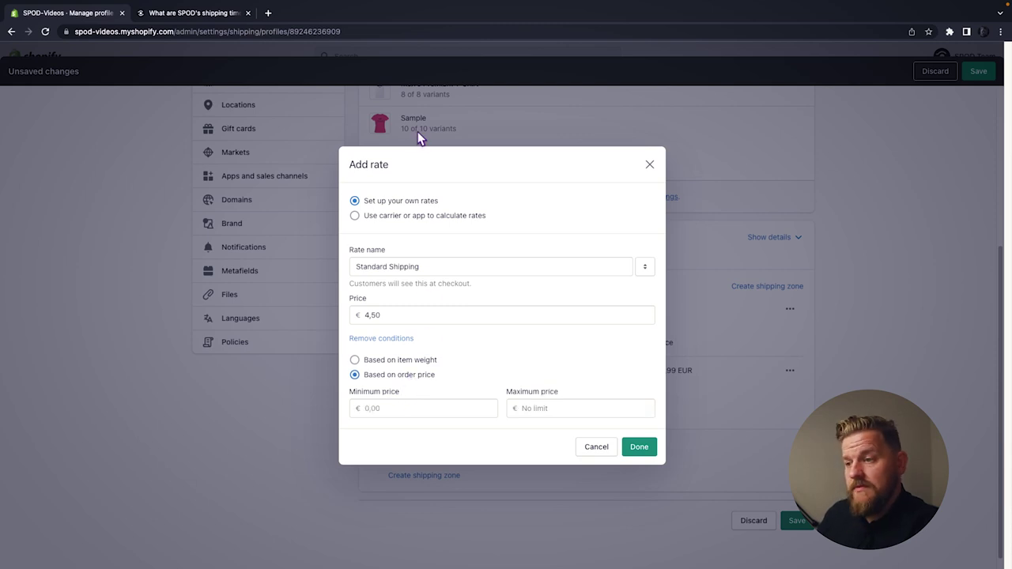
Step: Set the minimum order price to €10,01 from SPOD's tier table
{"action": "left_click", "coordinate": [198, 9]}
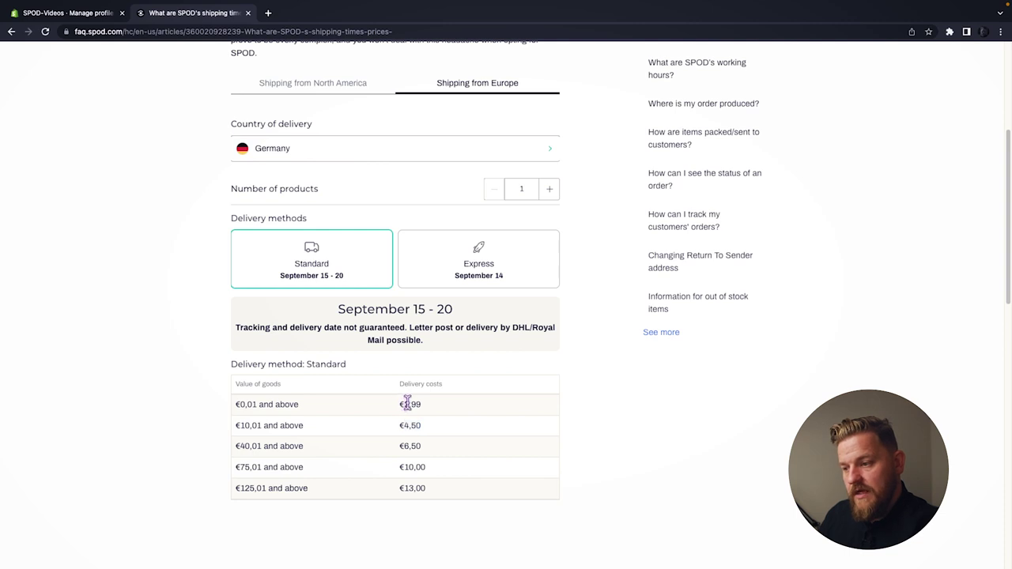
{"action": "left_click_drag", "start_coordinate": [403, 404], "coordinate": [431, 406]}
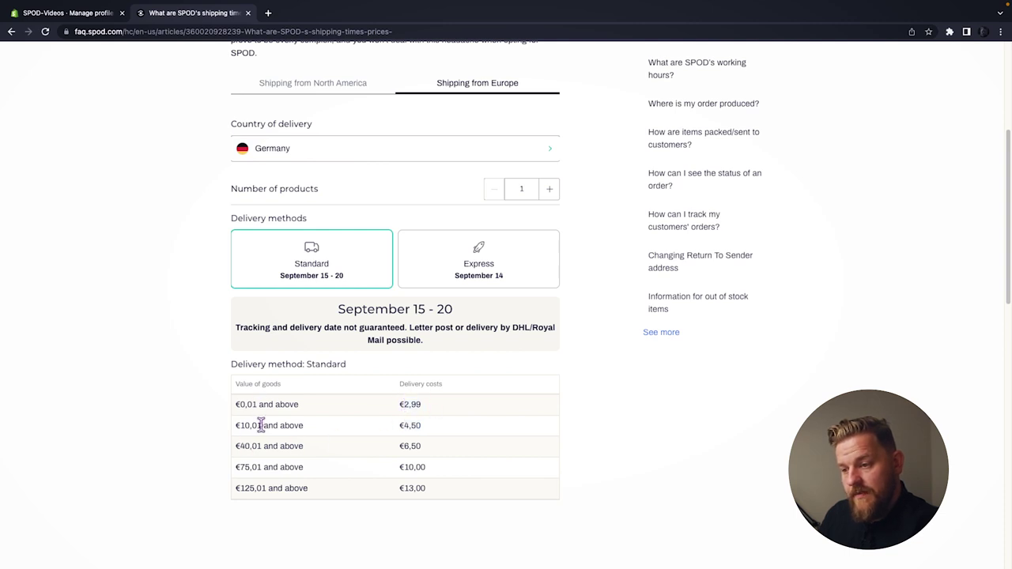
{"action": "left_click_drag", "start_coordinate": [261, 426], "coordinate": [240, 425]}
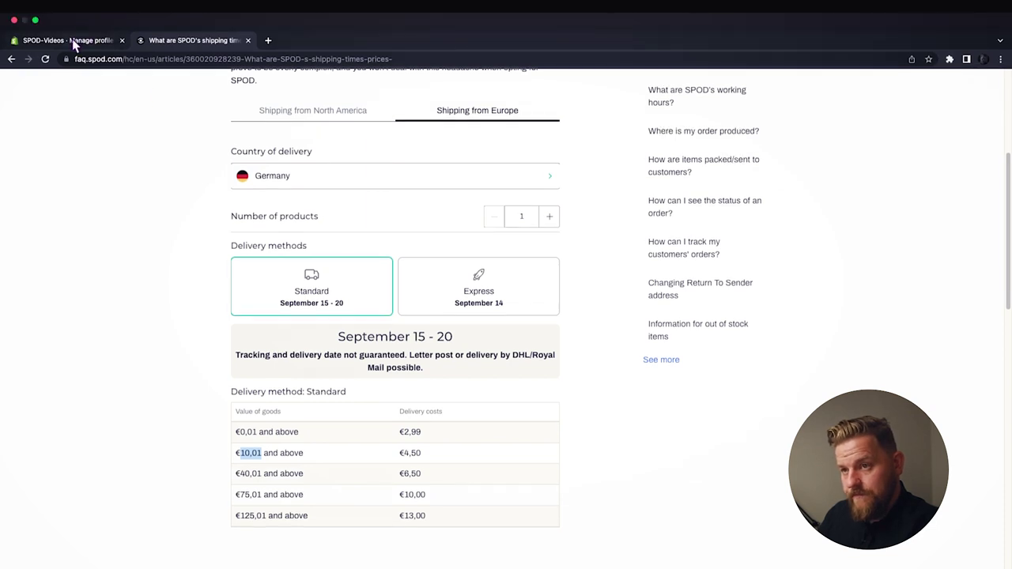
{"action": "left_click", "coordinate": [72, 40]}
{"action": "left_click", "coordinate": [400, 410]}
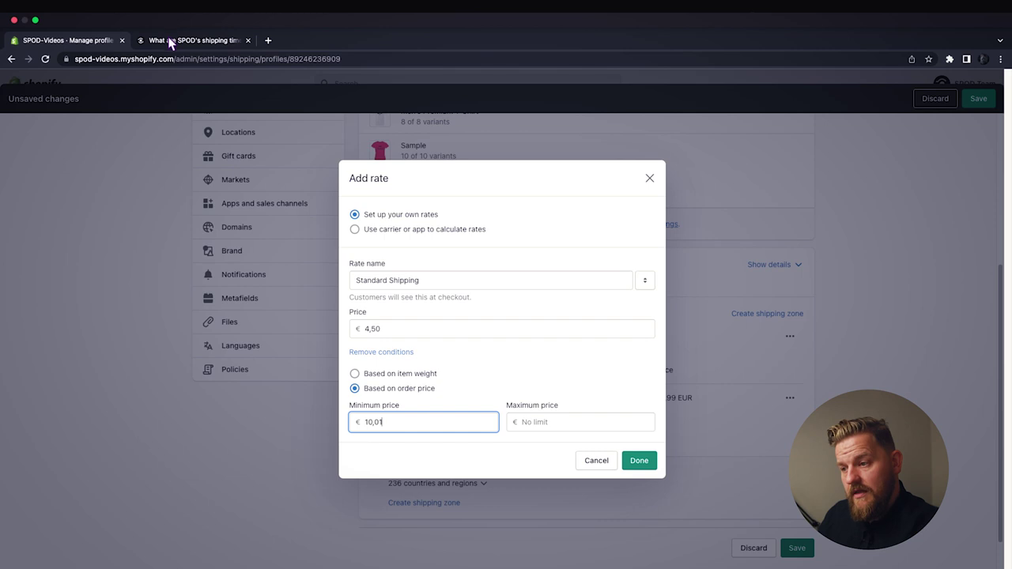
Step: Set the maximum order price to €40 and finish the €4,50 rate
{"action": "left_click", "coordinate": [171, 41]}
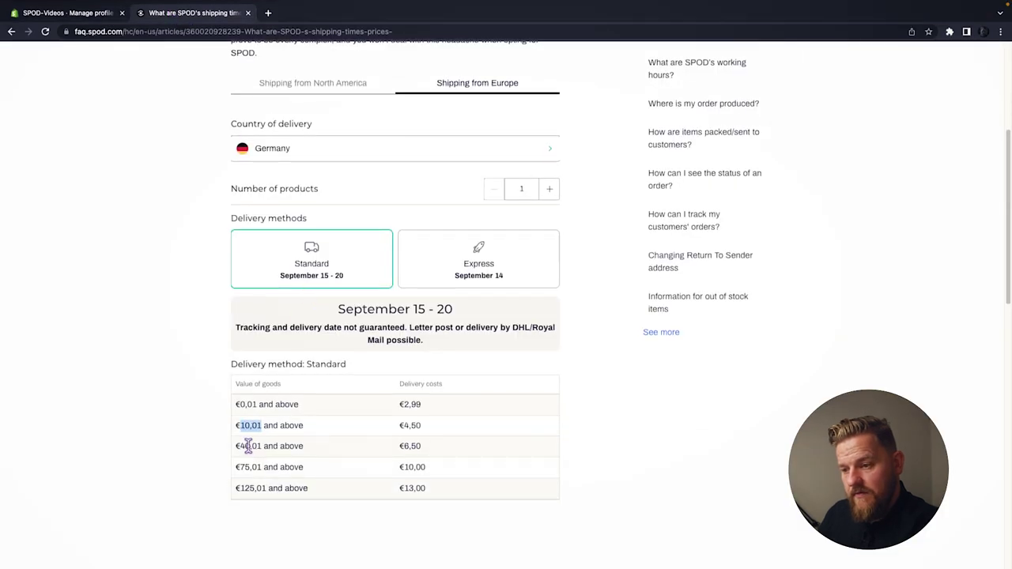
{"action": "left_click_drag", "start_coordinate": [239, 446], "coordinate": [251, 446]}
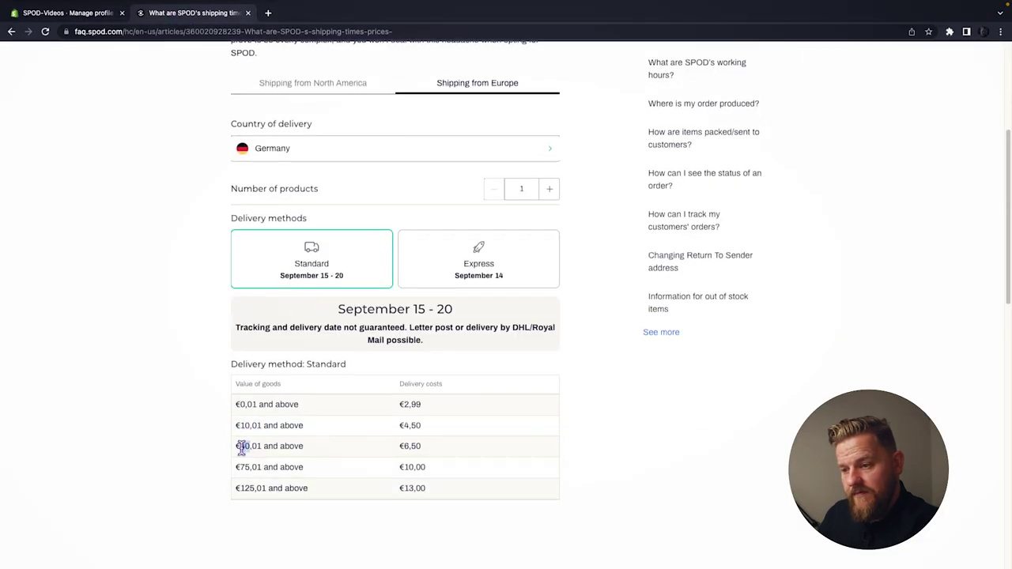
{"action": "left_click", "coordinate": [57, 12]}
{"action": "left_click", "coordinate": [586, 408]}
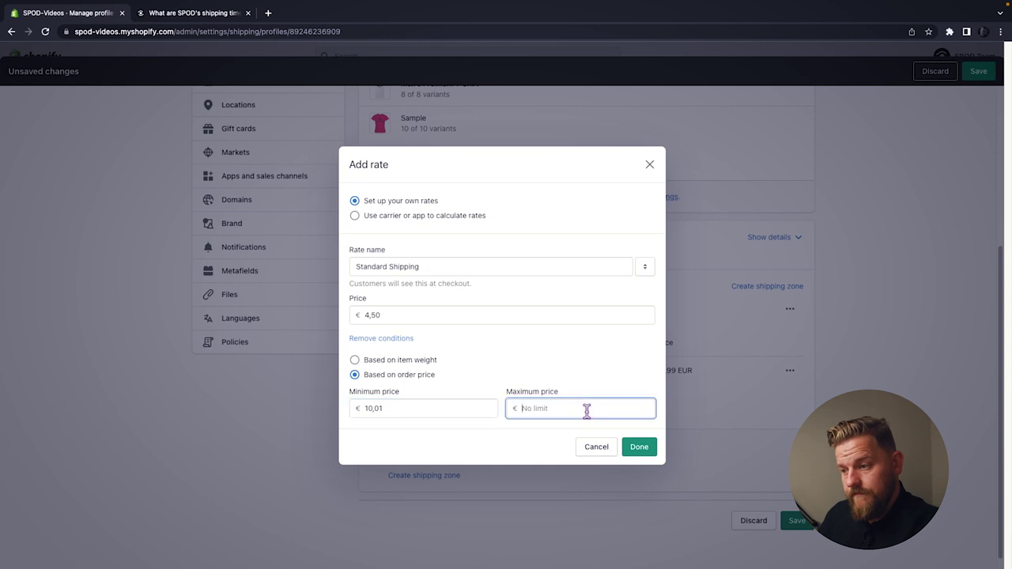
{"action": "type", "text": "40"}
{"action": "left_click", "coordinate": [657, 363]}
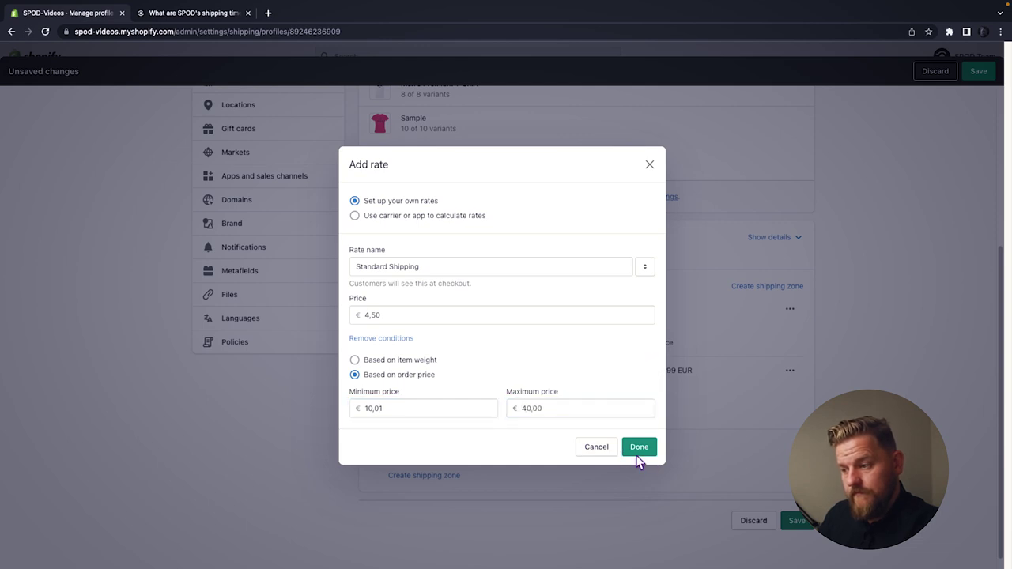
{"action": "left_click", "coordinate": [641, 453]}
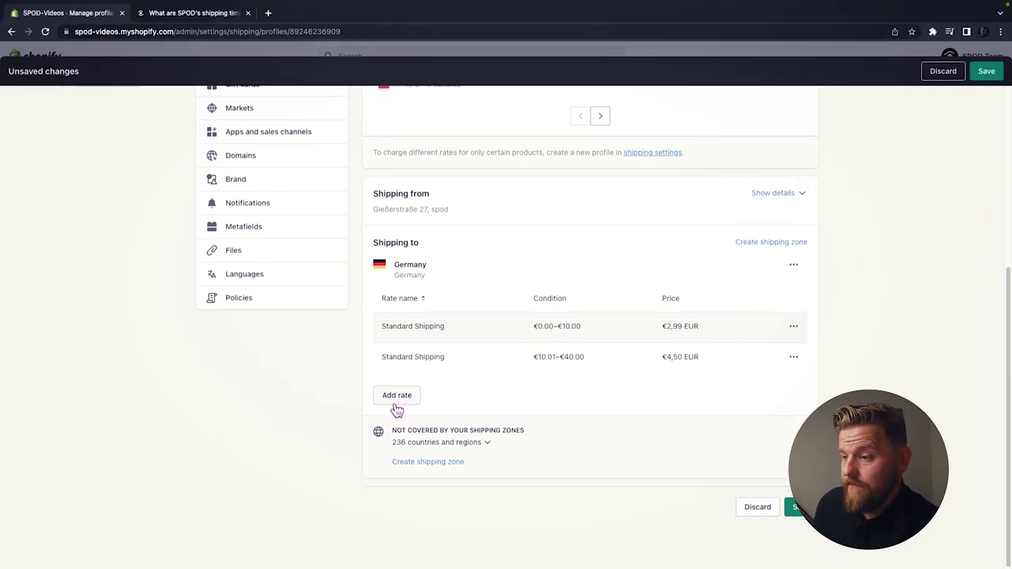
Step: Add a 'Standard Free' rate at €0,00 for orders with a €50 minimum order price
{"action": "left_click", "coordinate": [398, 404]}
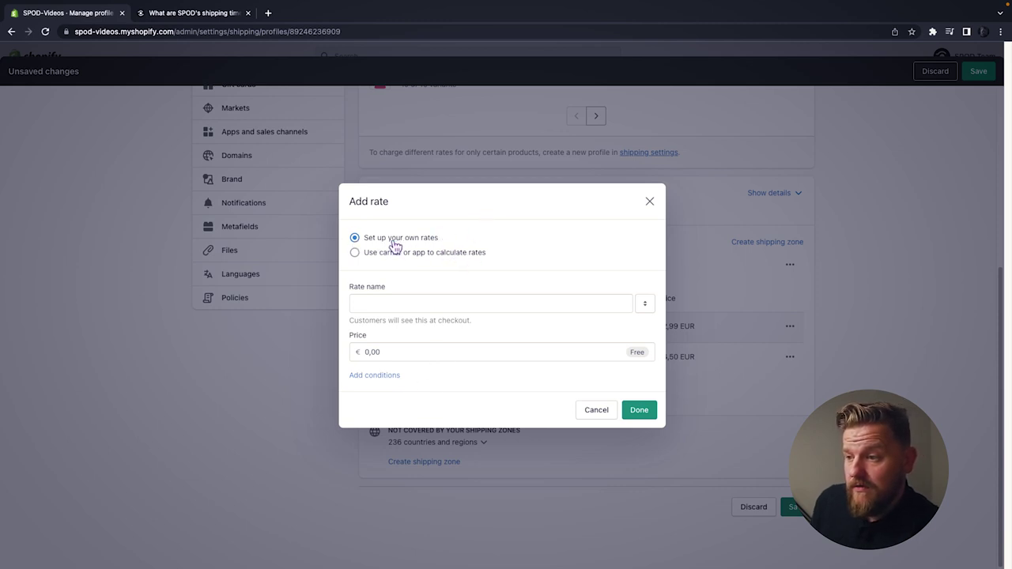
{"action": "left_click", "coordinate": [482, 305]}
{"action": "type", "text": "S"}
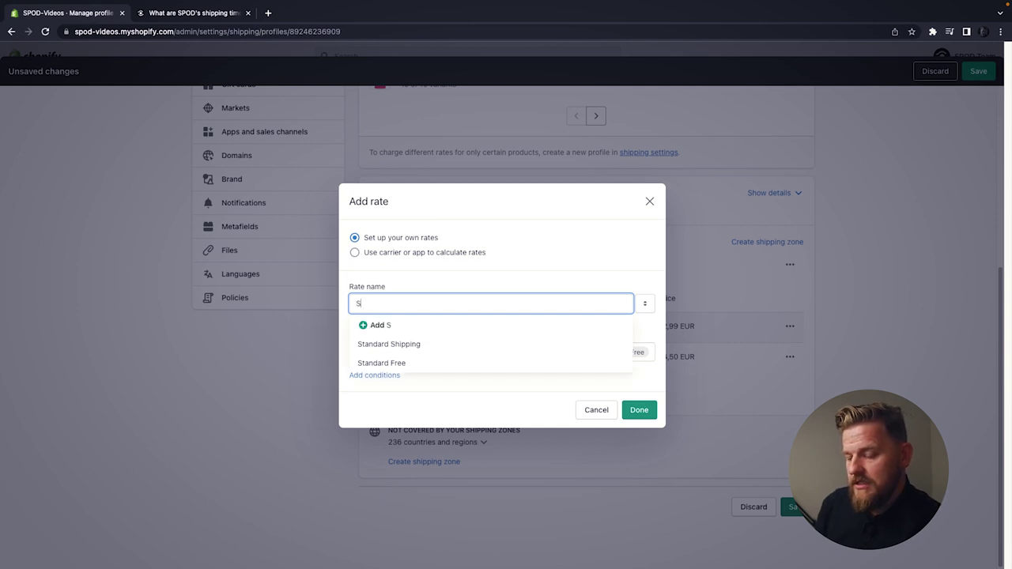
{"action": "type", "text": "tandard "}
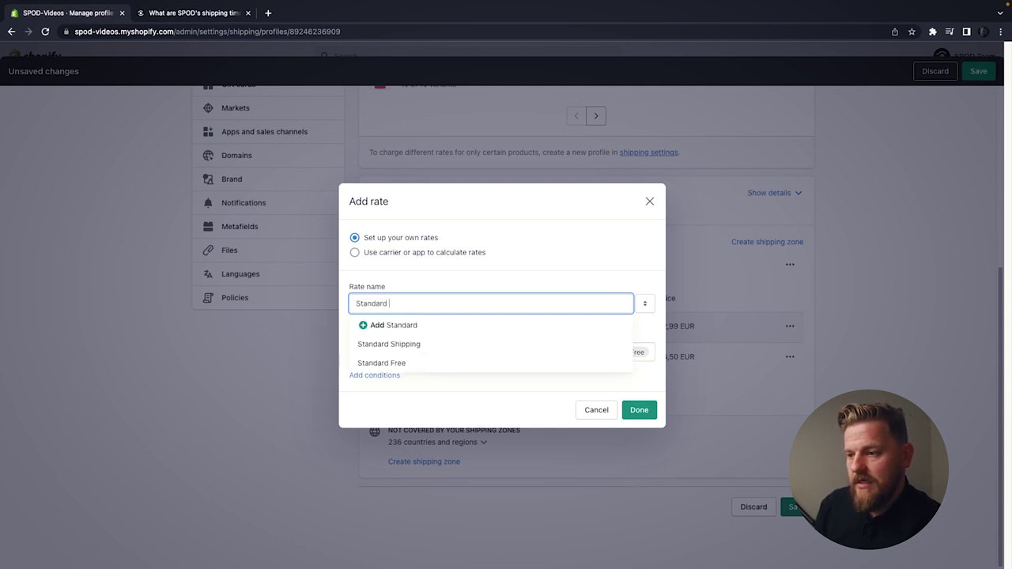
{"action": "type", "text": "Free"}
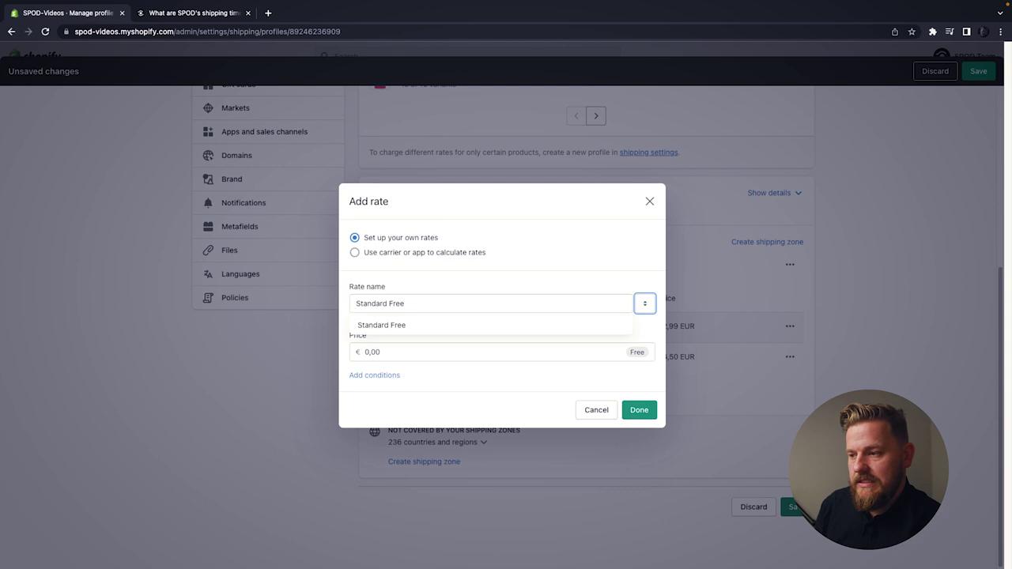
{"action": "key", "text": "Tab"}
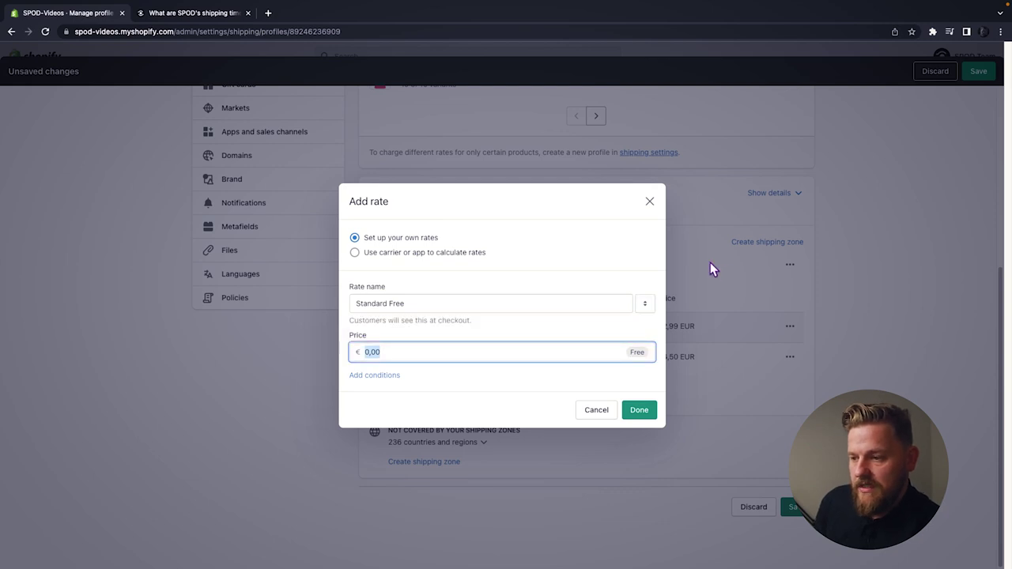
{"action": "left_click", "coordinate": [392, 380]}
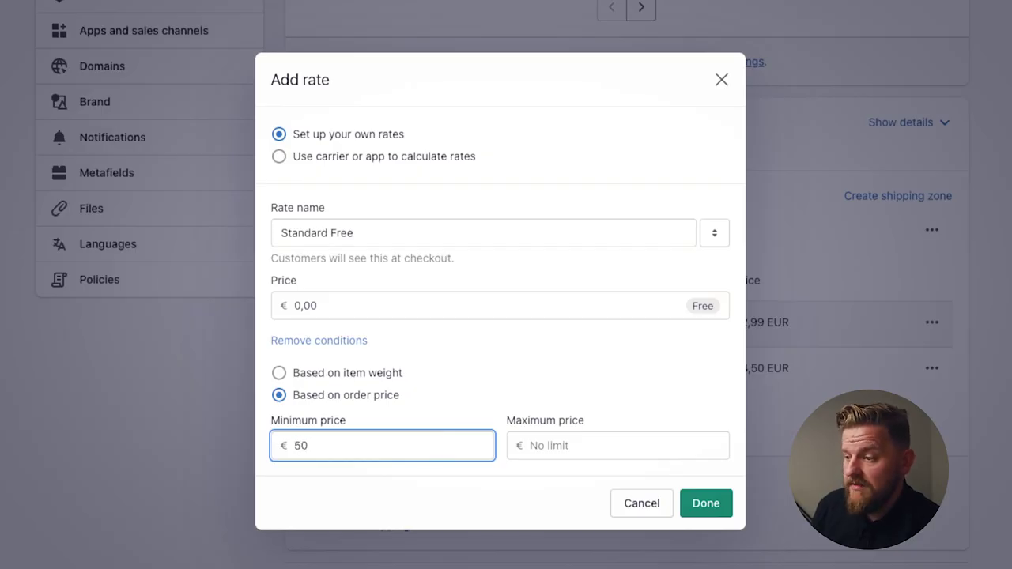
{"action": "left_click", "coordinate": [706, 510]}
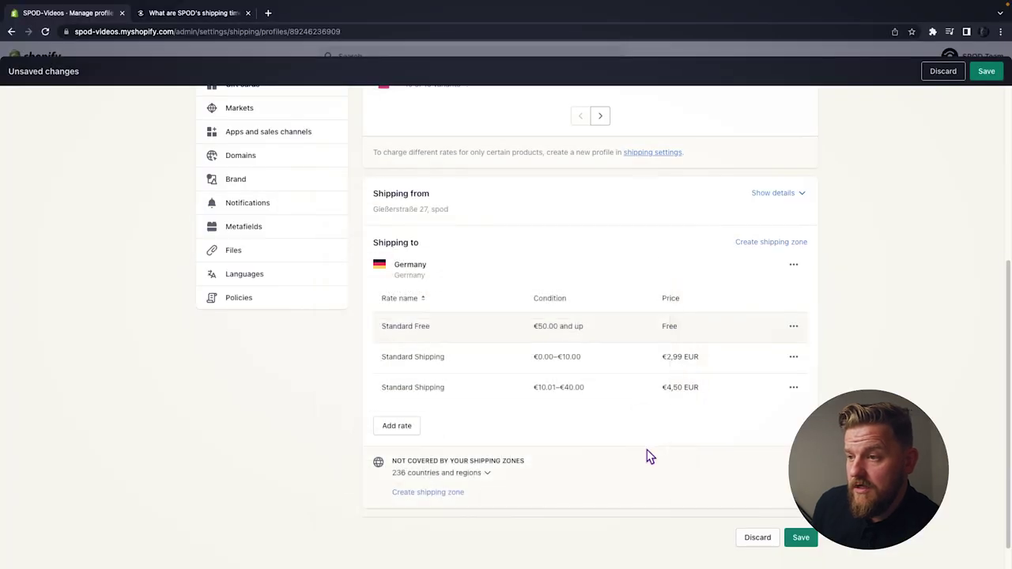